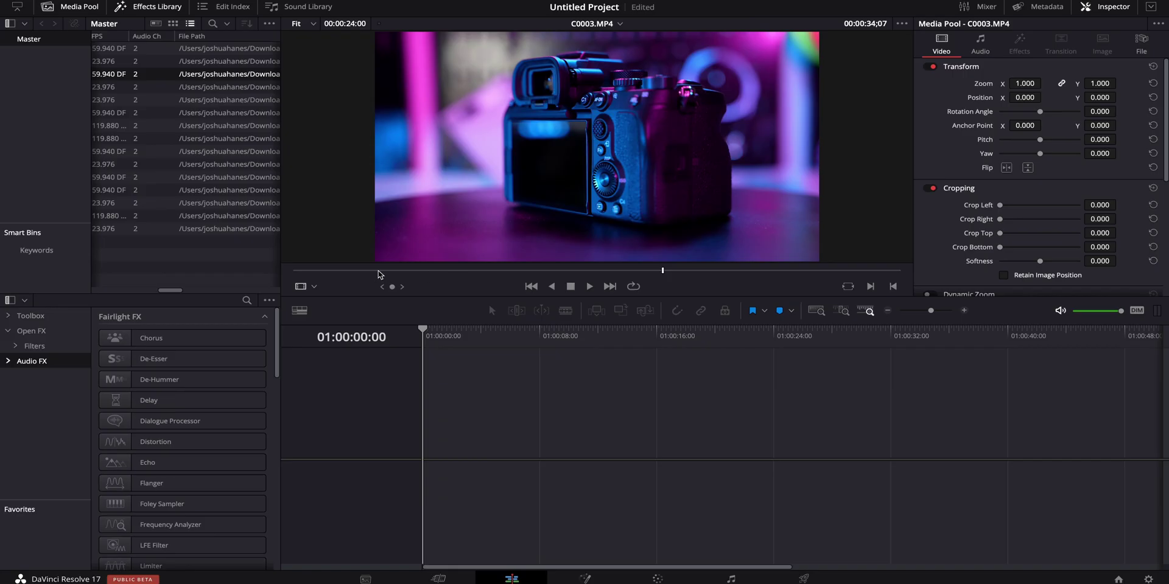
# Step: Scrub backwards through clip C0003.MP4 in the source viewer
pyautogui.click(365, 271)
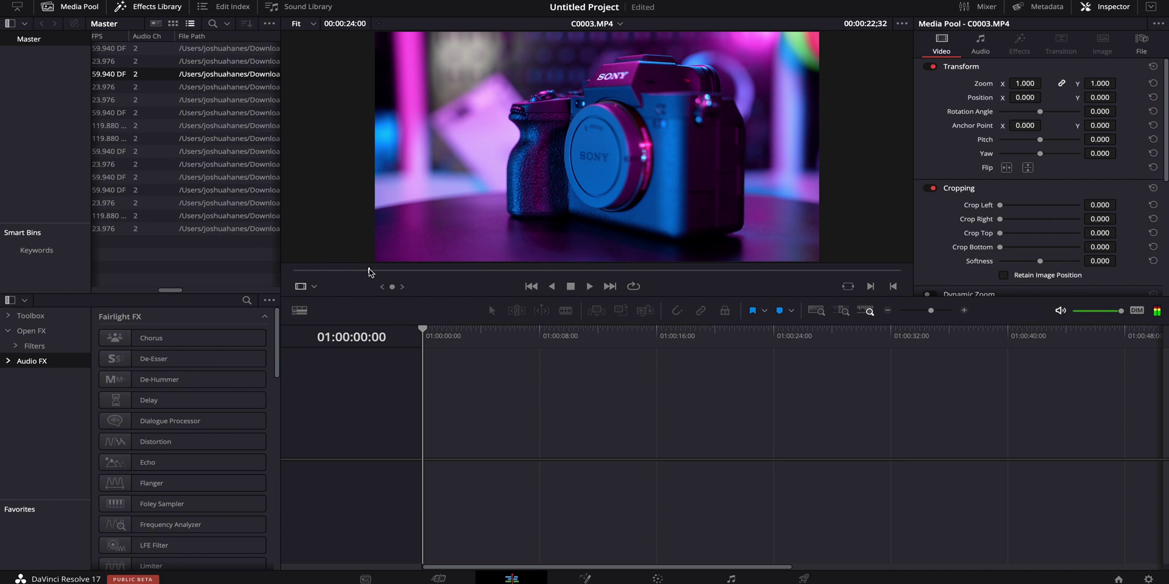
pyautogui.moveTo(368, 271)
pyautogui.mouseDown()
pyautogui.moveTo(660, 273)
pyautogui.moveTo(348, 270)
pyautogui.mouseUp()
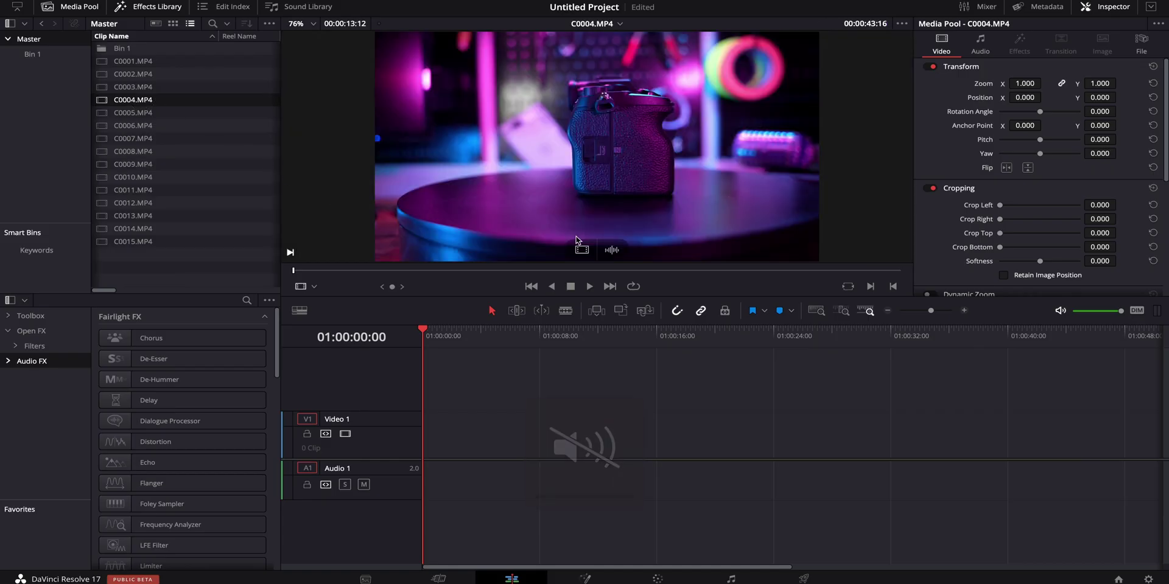
# Step: Place only the video of C0004.MP4 at the start of the timeline and play it back
pyautogui.moveTo(588, 250); pyautogui.dragTo(666, 417)
pyautogui.press('space')
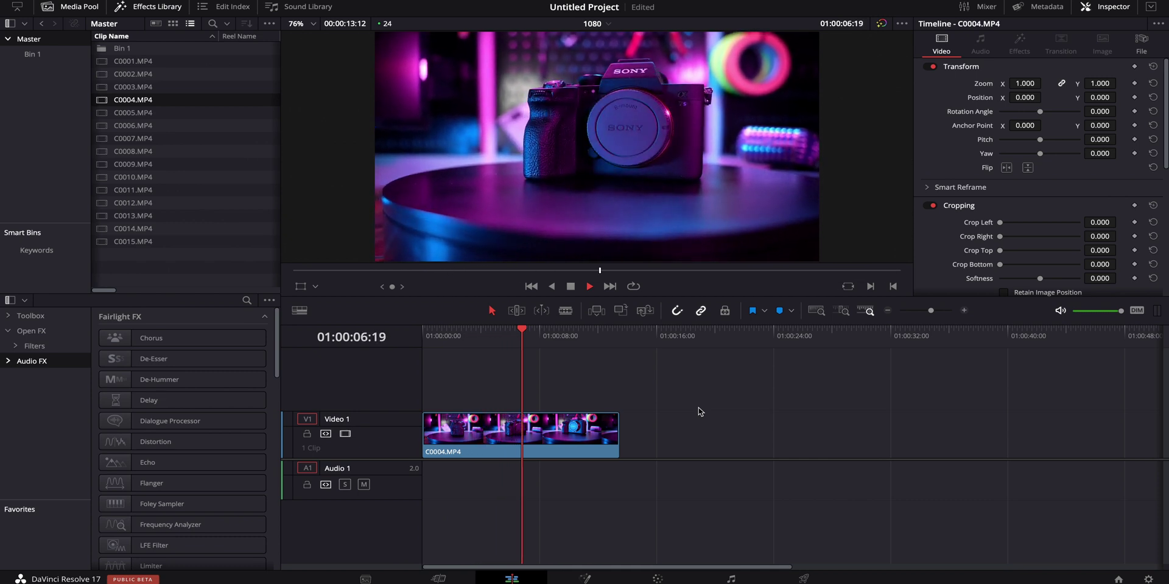
pyautogui.press('space')
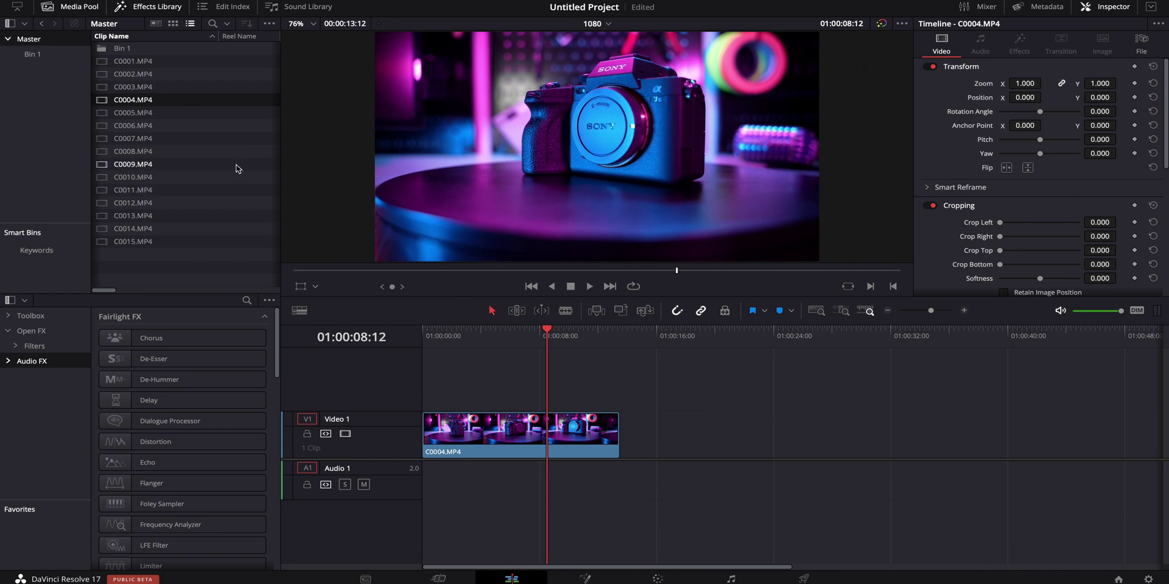
# Step: Check the video codec of C0004.MP4 in the media pool and replay the clip from the timeline start
pyautogui.hscroll(5, 233, 166)
pyautogui.hscroll(5, 233, 167)
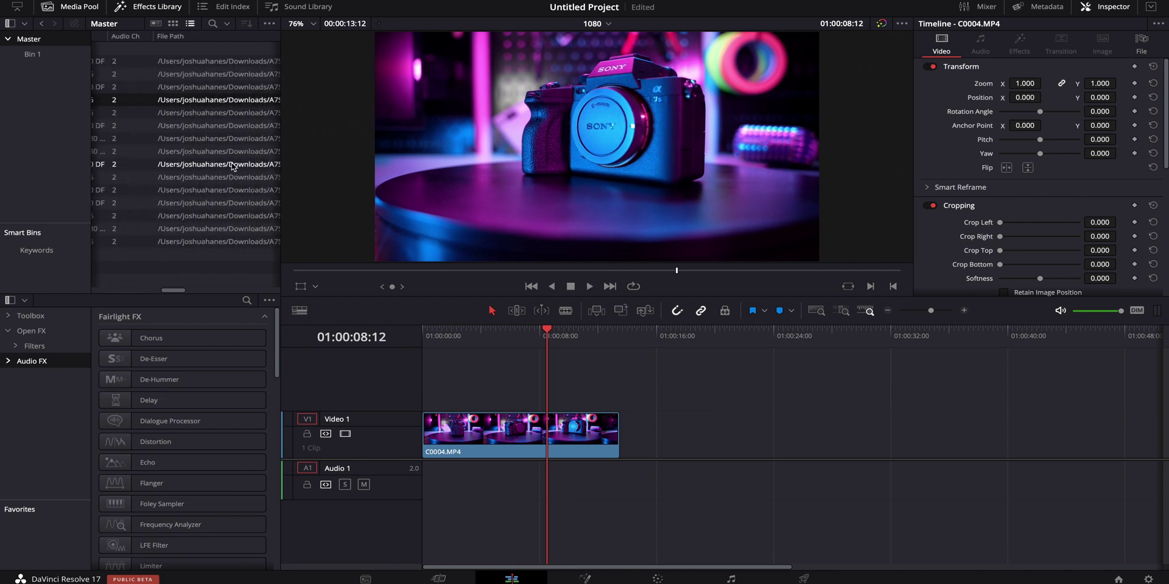
pyautogui.hscroll(1, 234, 167)
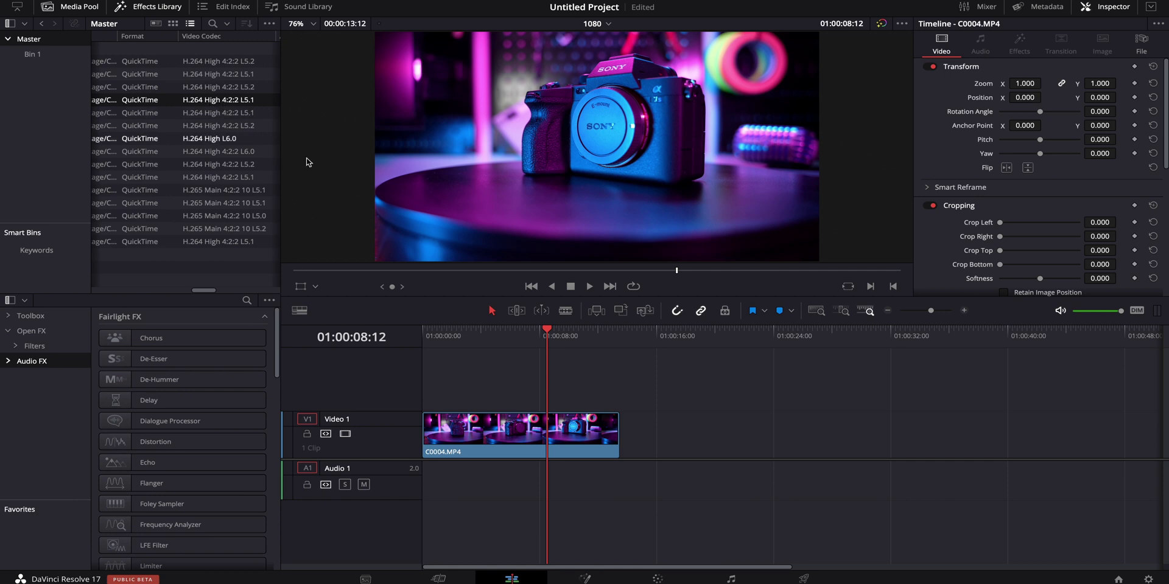
pyautogui.moveTo(438, 343); pyautogui.dragTo(425, 343)
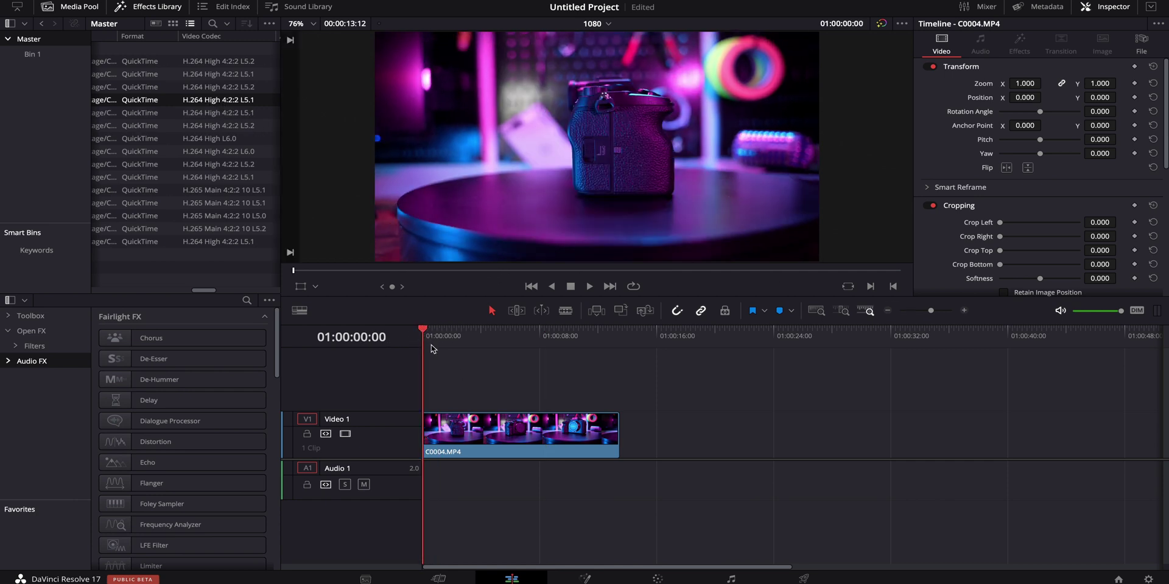
pyautogui.press('space')
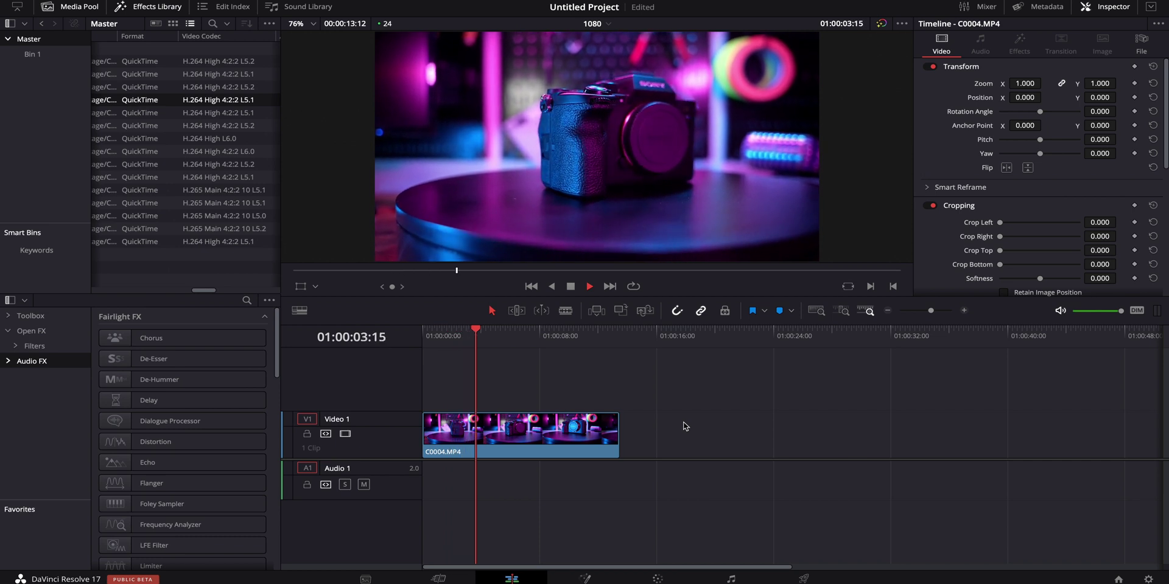
pyautogui.press('space')
# Step: Move the C0004.MP4 clip about 3 seconds later and play the timeline from the start through the gap
pyautogui.moveTo(523, 429); pyautogui.dragTo(560, 430)
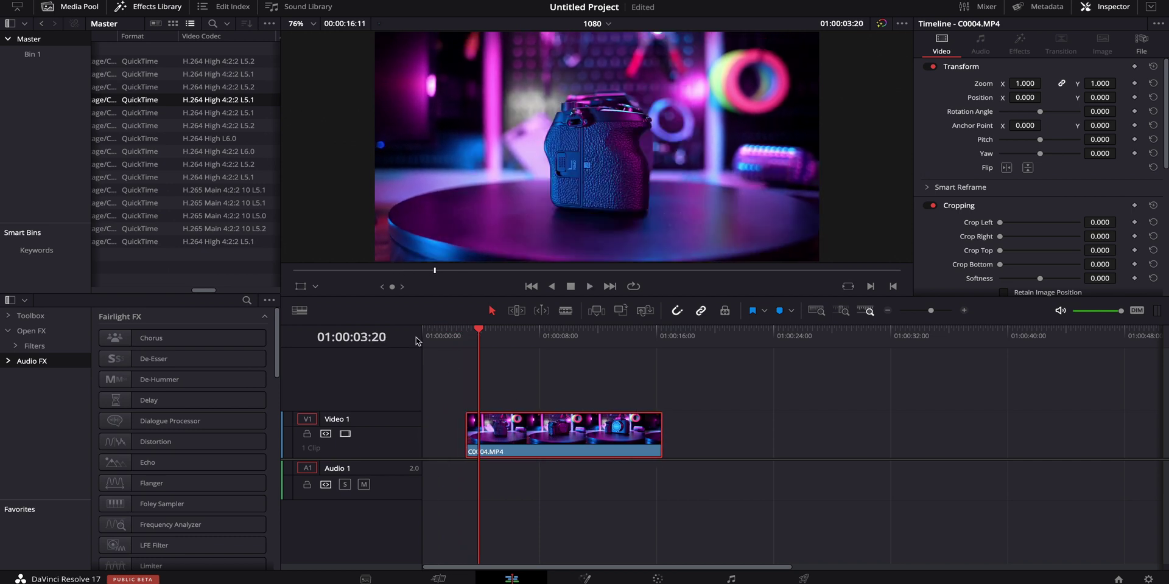
pyautogui.moveTo(439, 338); pyautogui.dragTo(425, 339)
pyautogui.press('space')
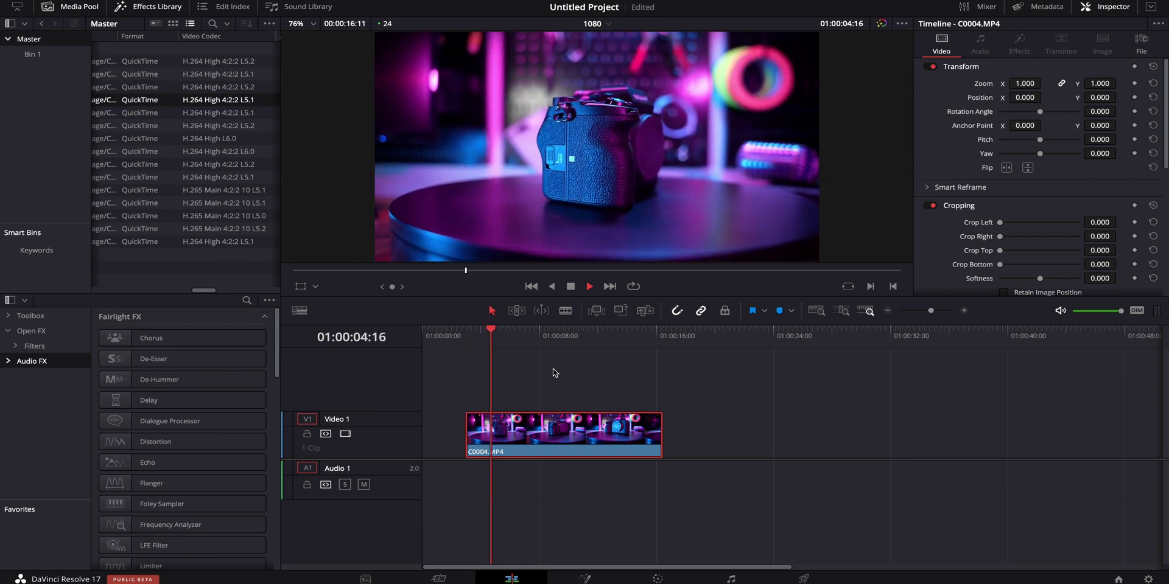
pyautogui.click(426, 338)
# Step: Move the C0004.MP4 clip back to the start of the timeline and play it briefly
pyautogui.moveTo(531, 441); pyautogui.dragTo(491, 445)
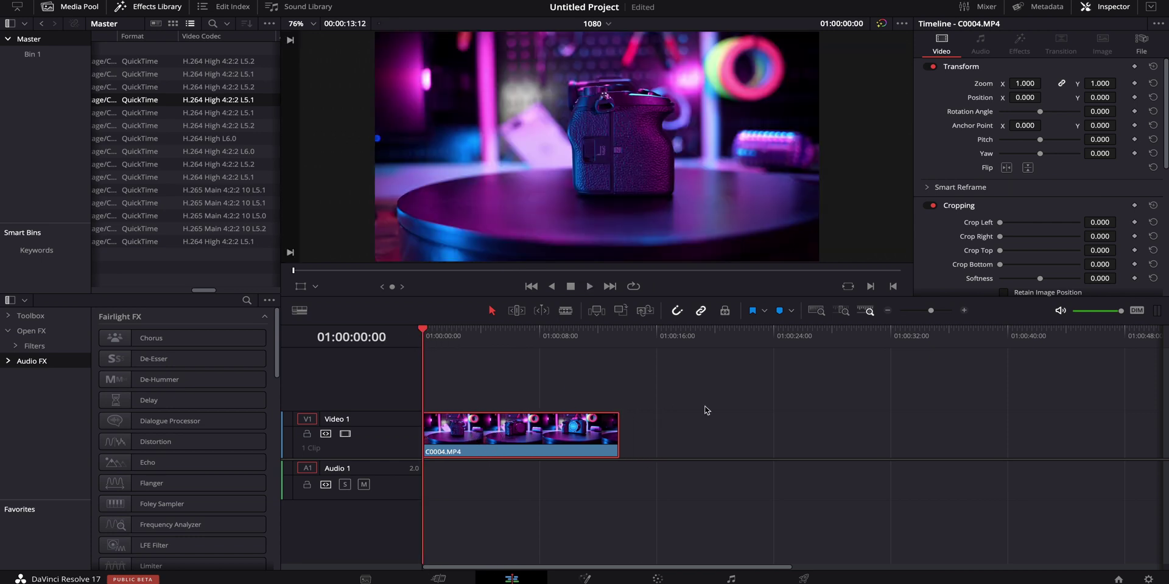
pyautogui.press('space')
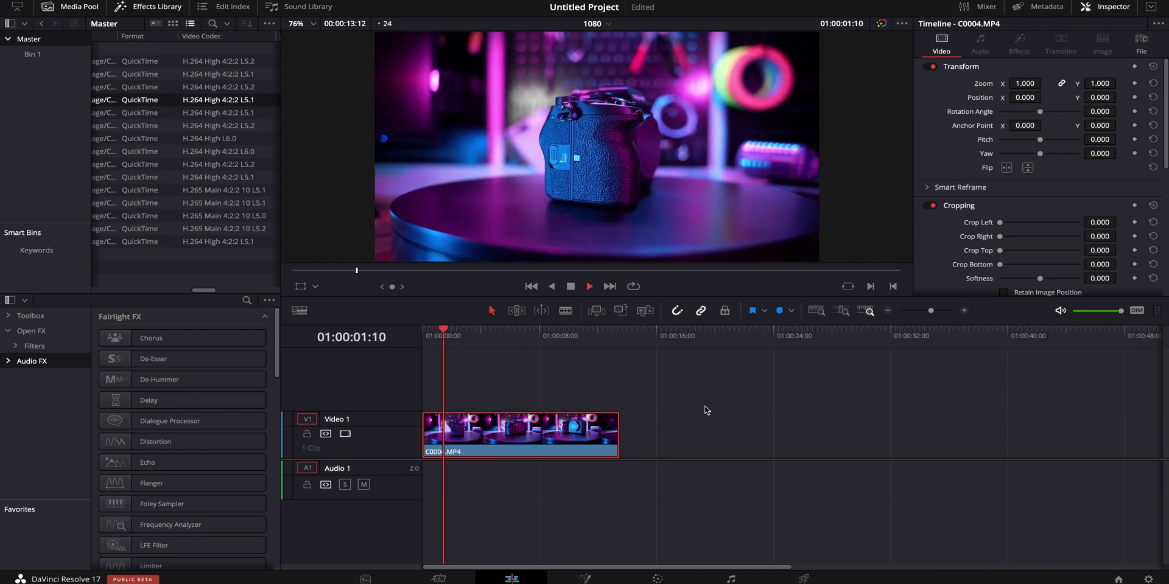
pyautogui.press('space')
# Step: Shift the C0004.MP4 clip 1 second later and play the timeline from its beginning
pyautogui.moveTo(488, 428); pyautogui.dragTo(493, 429)
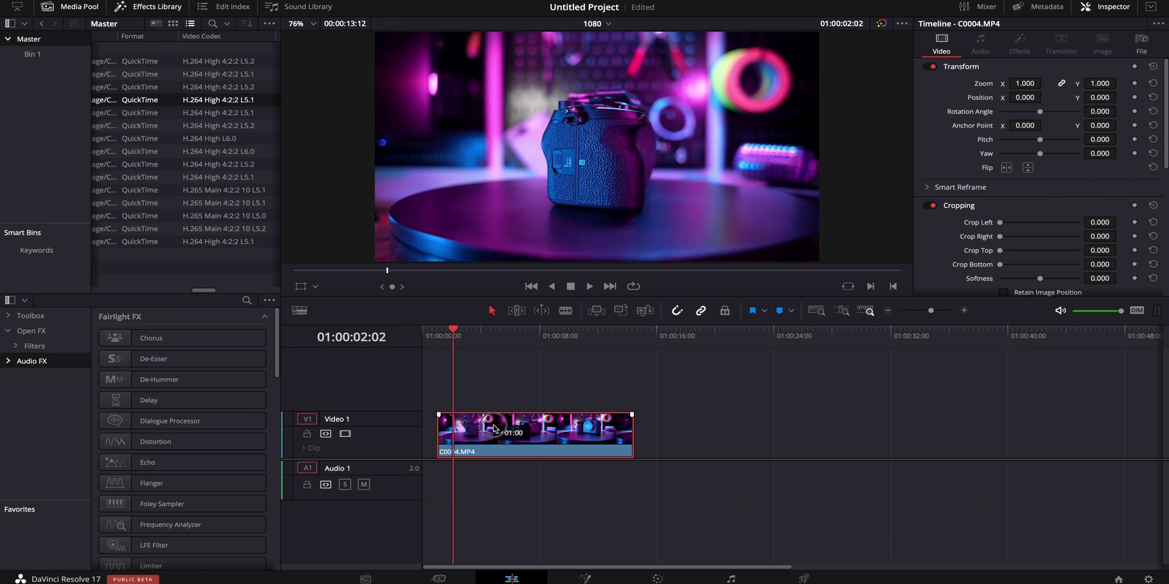
pyautogui.press('Home')
pyautogui.click(477, 368)
pyautogui.press('space')
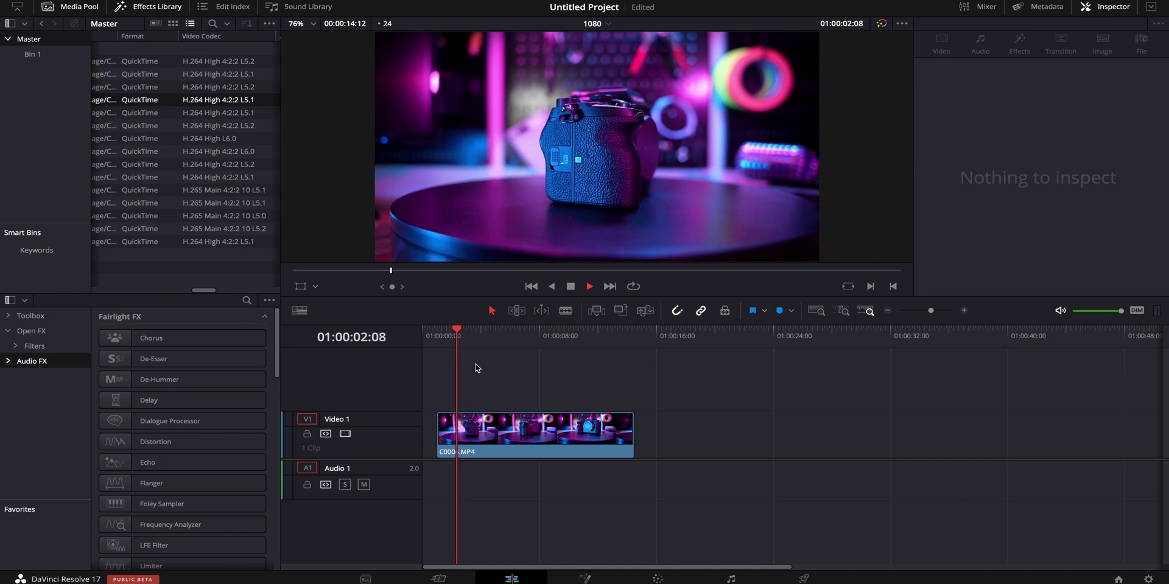
pyautogui.press('Home')
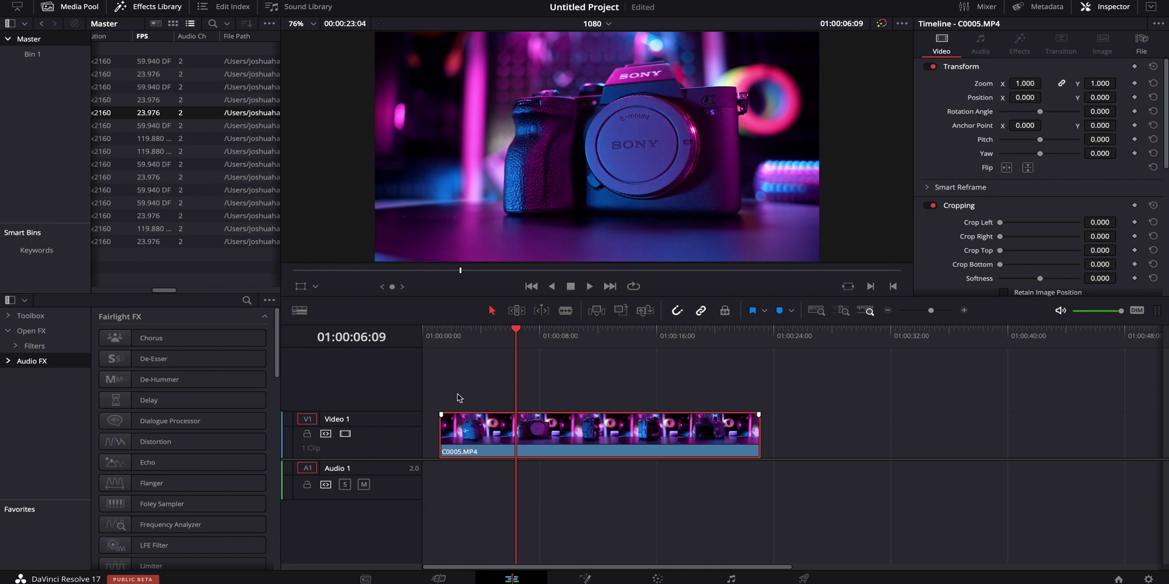
# Step: Play the timeline with the C0005.MP4 clip from the beginning
pyautogui.moveTo(444, 333); pyautogui.dragTo(424, 332)
pyautogui.click(496, 373)
pyautogui.press('space')
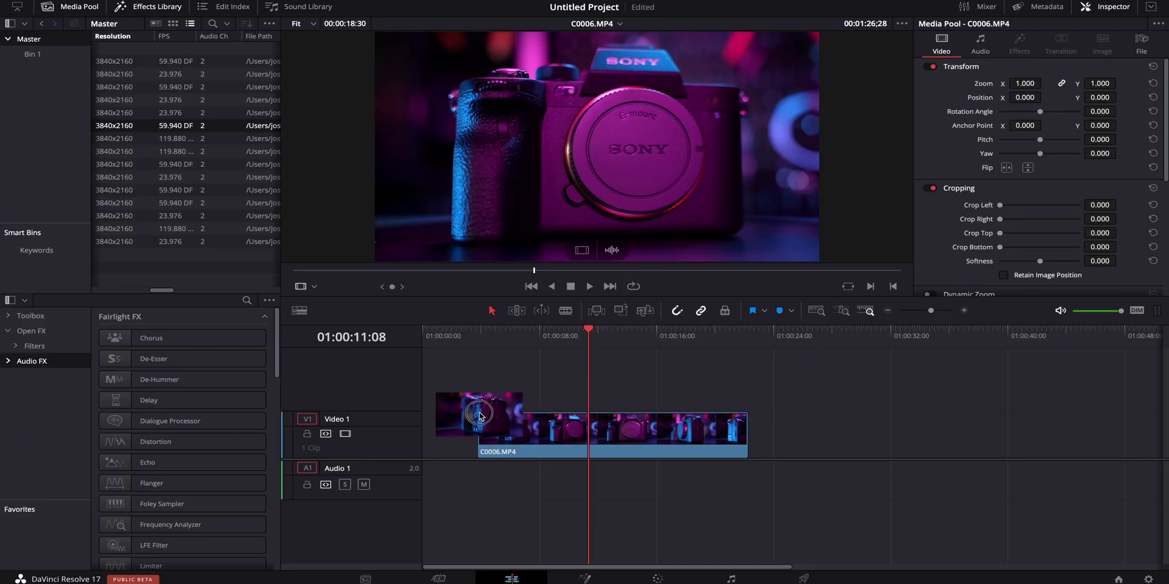
# Step: Place the C0006.MP4 video about 3 seconds into the timeline and play from the timeline start
pyautogui.moveTo(475, 444); pyautogui.dragTo(480, 445)
pyautogui.moveTo(475, 339); pyautogui.dragTo(435, 337)
pyautogui.moveTo(517, 442); pyautogui.dragTo(500, 443)
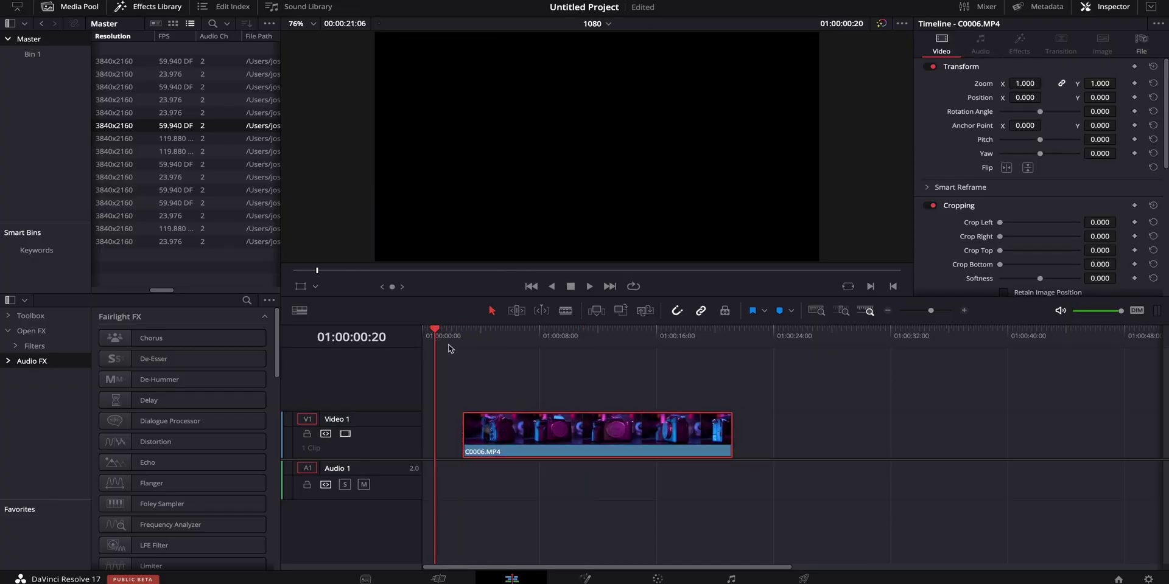
pyautogui.click(427, 341)
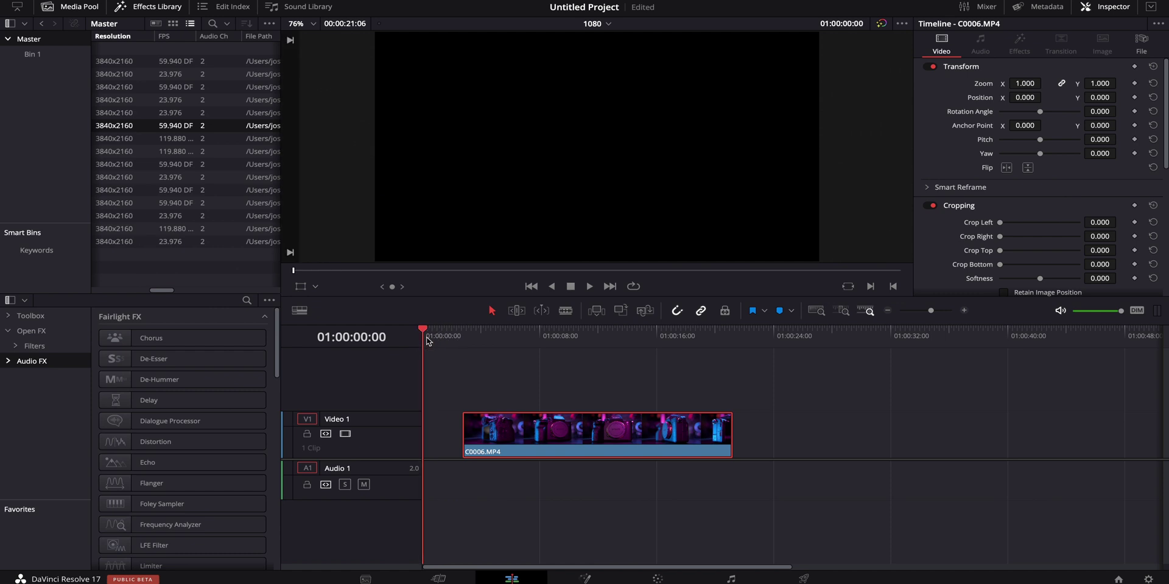
pyautogui.press('space')
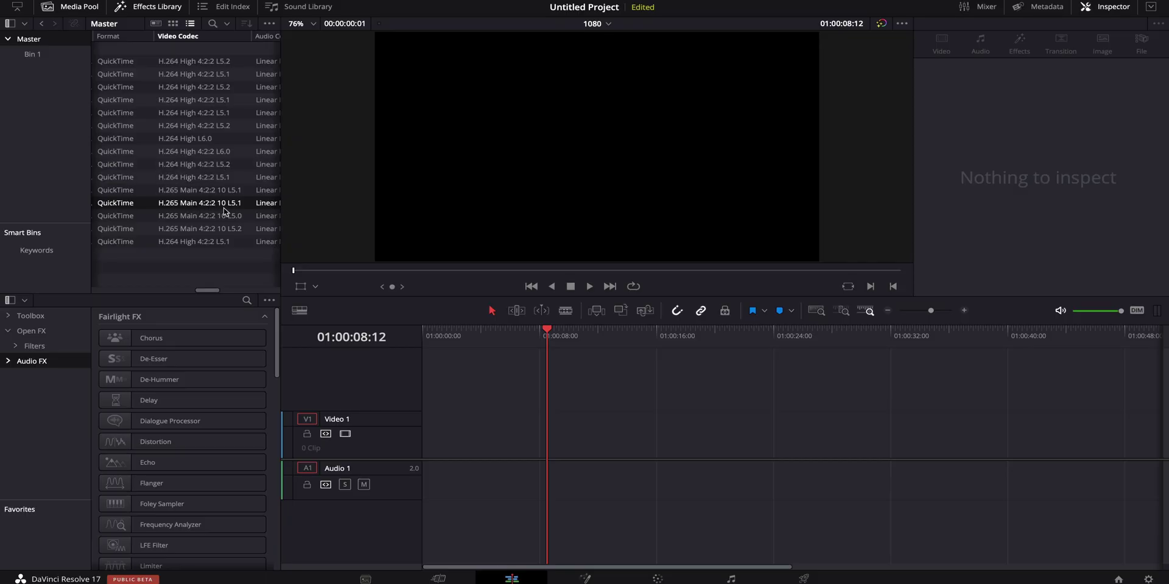
# Step: Place the 59.94 fps H.265 clip C0012.MP4 on the timeline at 01:00:08:12 and play from just before it
pyautogui.hscroll(-5, 224, 211)
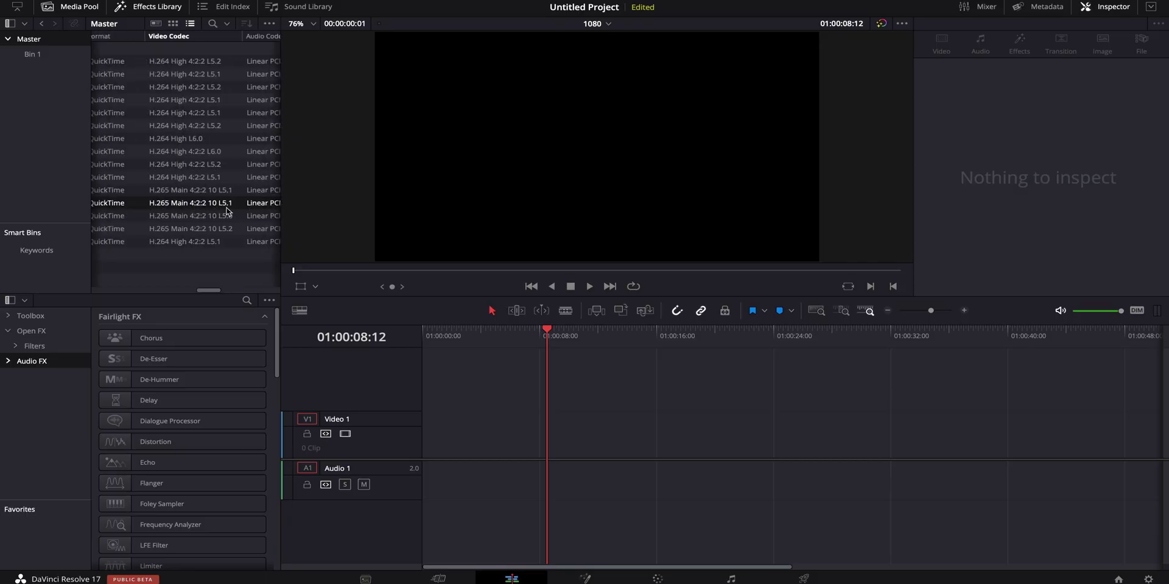
pyautogui.hscroll(-5, 226, 211)
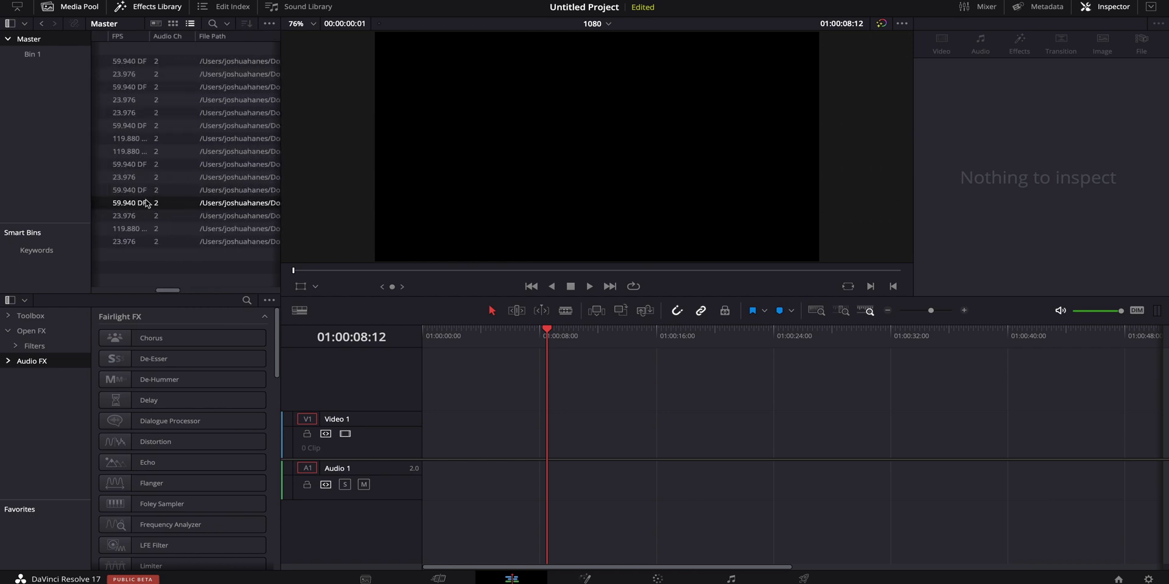
pyautogui.hscroll(10, 146, 203)
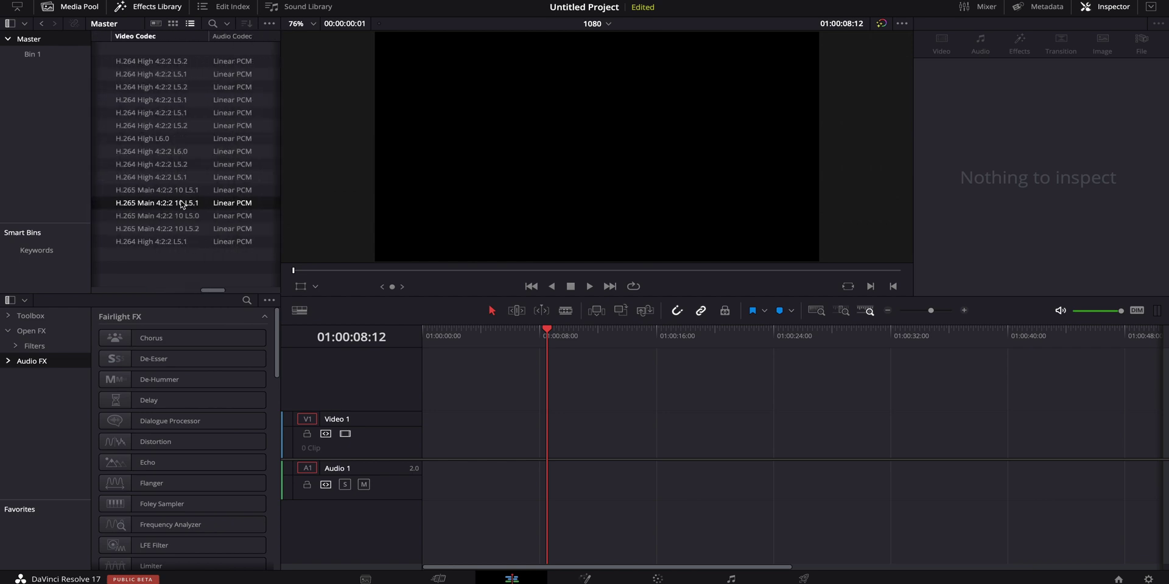
pyautogui.click(182, 204)
pyautogui.moveTo(182, 204); pyautogui.dragTo(548, 427)
pyautogui.click(515, 346)
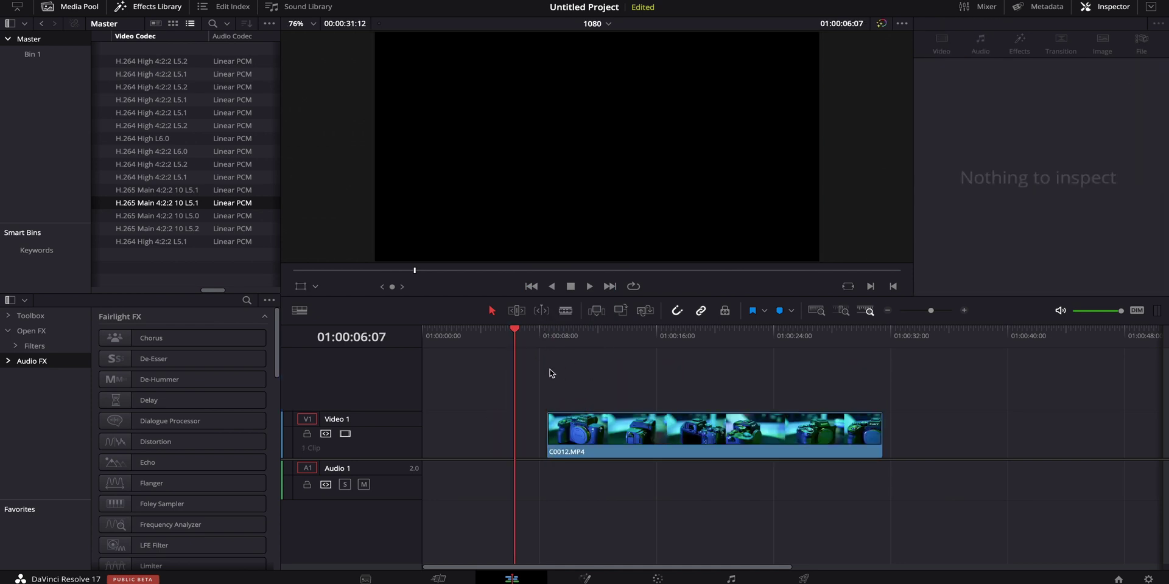
pyautogui.press('space')
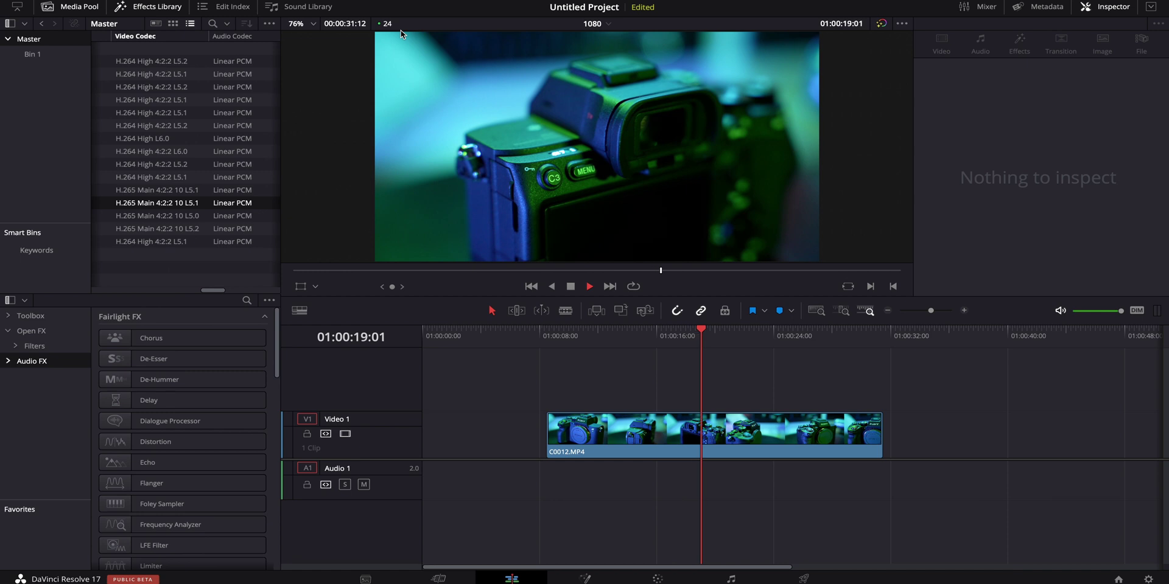
pyautogui.press('space')
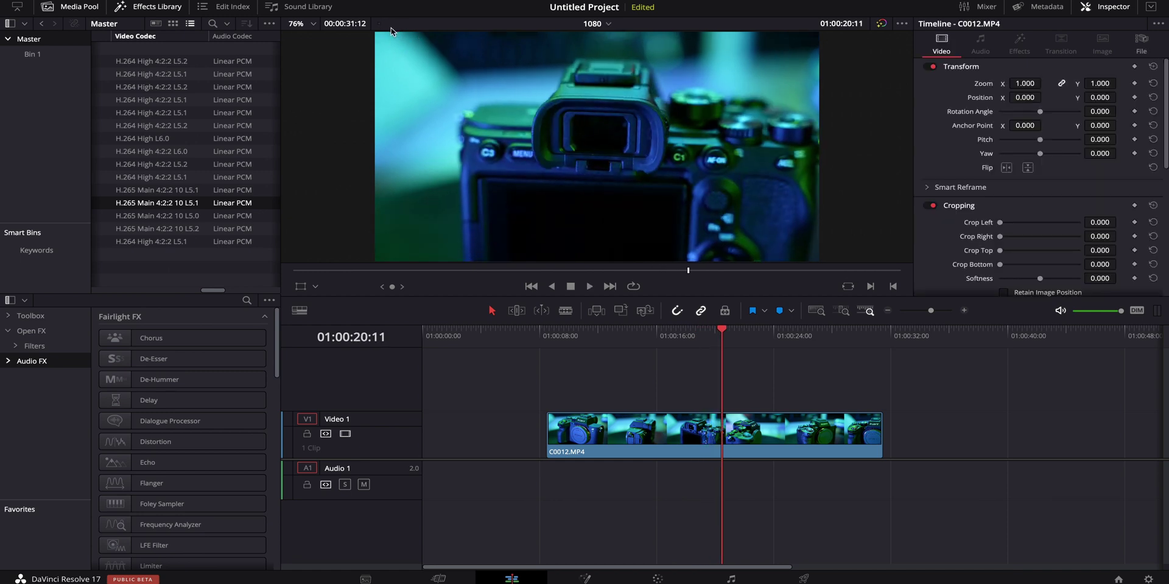
# Step: Set the timeline proxy mode to Half Resolution and play C0012.MP4 from just before its start
pyautogui.click(322, 1)
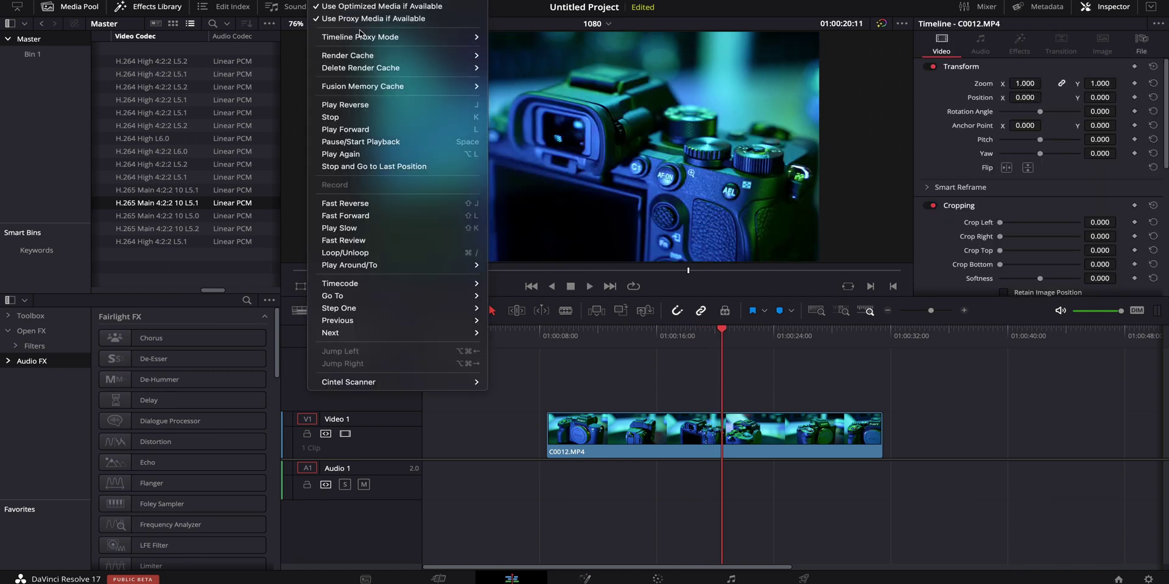
pyautogui.moveTo(408, 35)
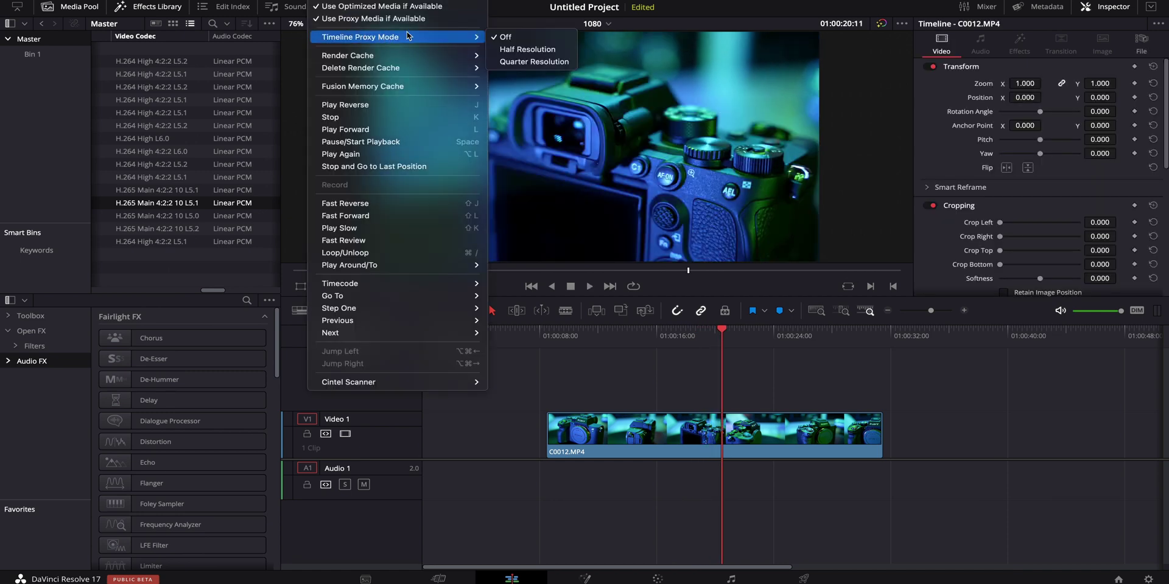
pyautogui.click(520, 55)
pyautogui.moveTo(536, 342); pyautogui.dragTo(530, 342)
pyautogui.press('space')
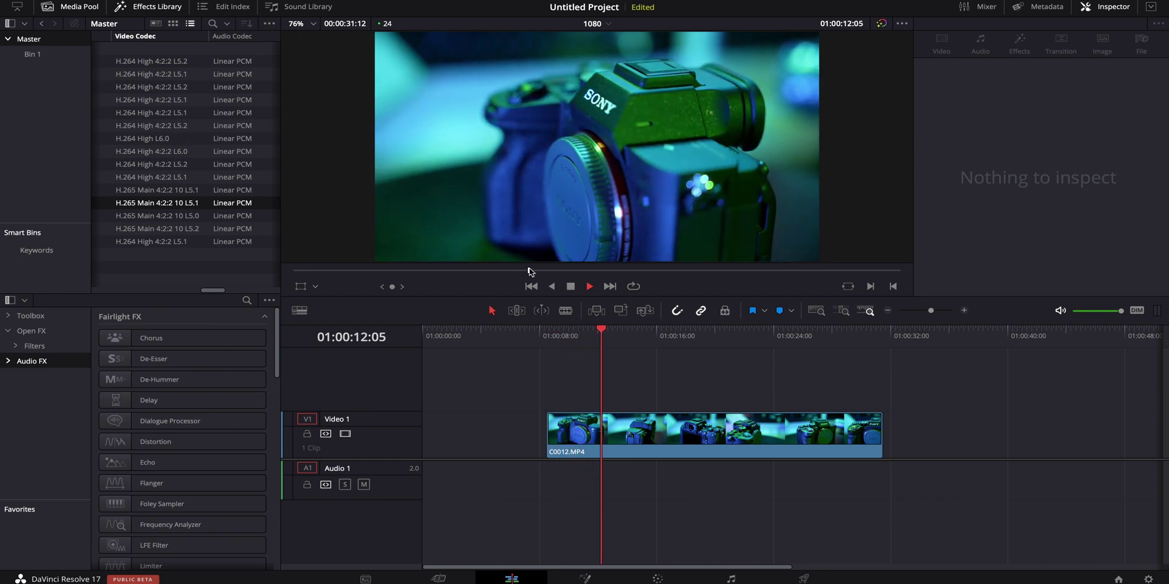
pyautogui.press('space')
# Step: Turn the timeline proxy mode off and return the playhead to just before the C0012.MP4 clip
pyautogui.click(348, 3)
pyautogui.moveTo(363, 40)
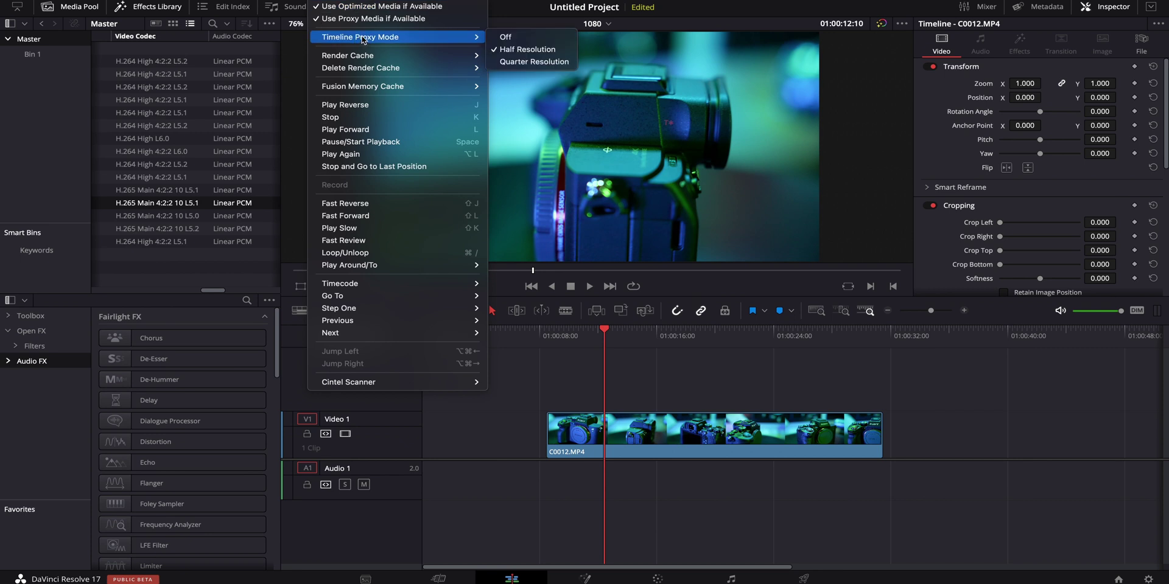
pyautogui.click(520, 41)
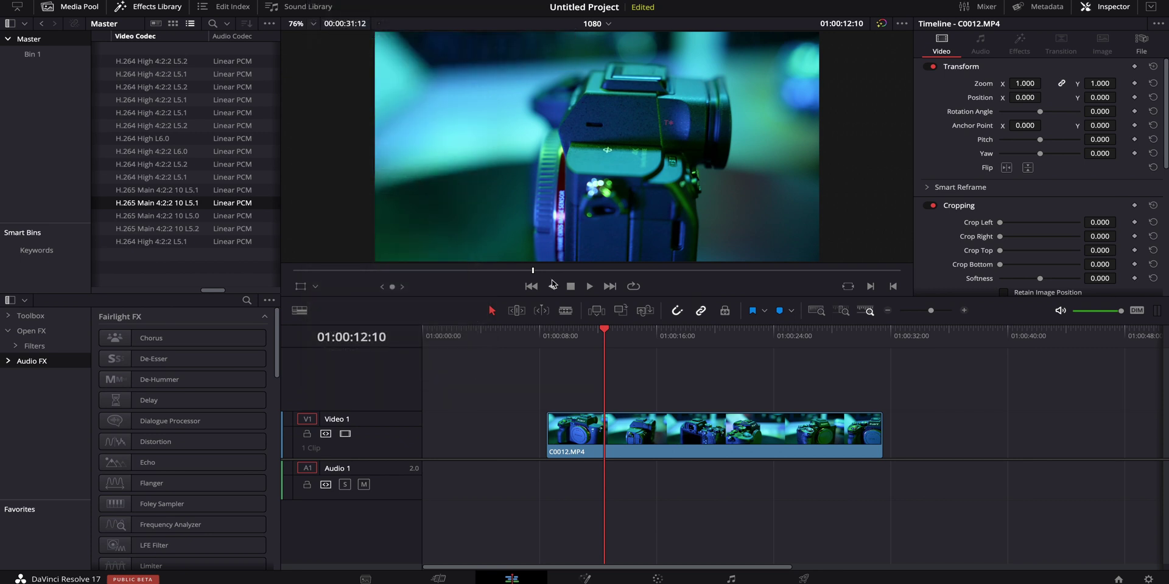
pyautogui.click(531, 344)
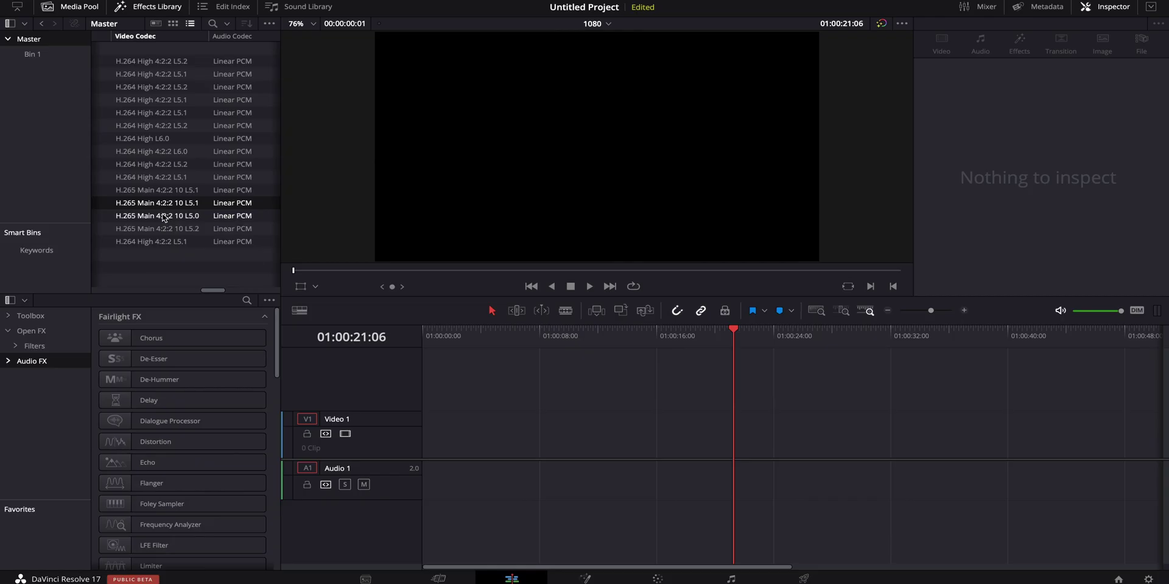
# Step: Check the media pool's clip details and open the H.265 4:2:2 10 L5.0 clip C0013.MP4 in the source viewer
pyautogui.hscroll(-5, 164, 218)
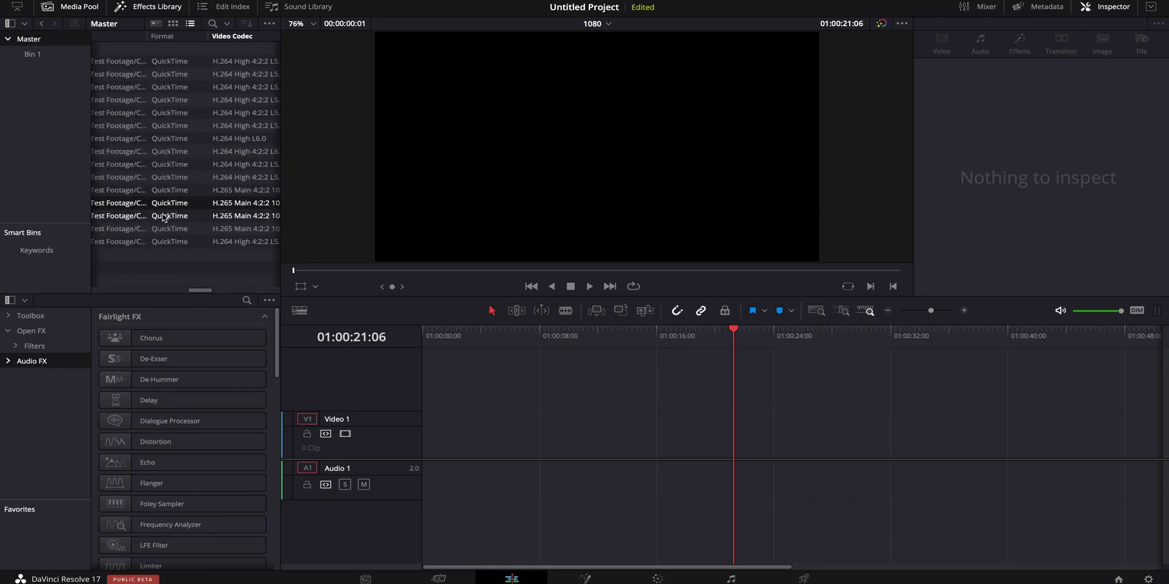
pyautogui.hscroll(-10, 163, 217)
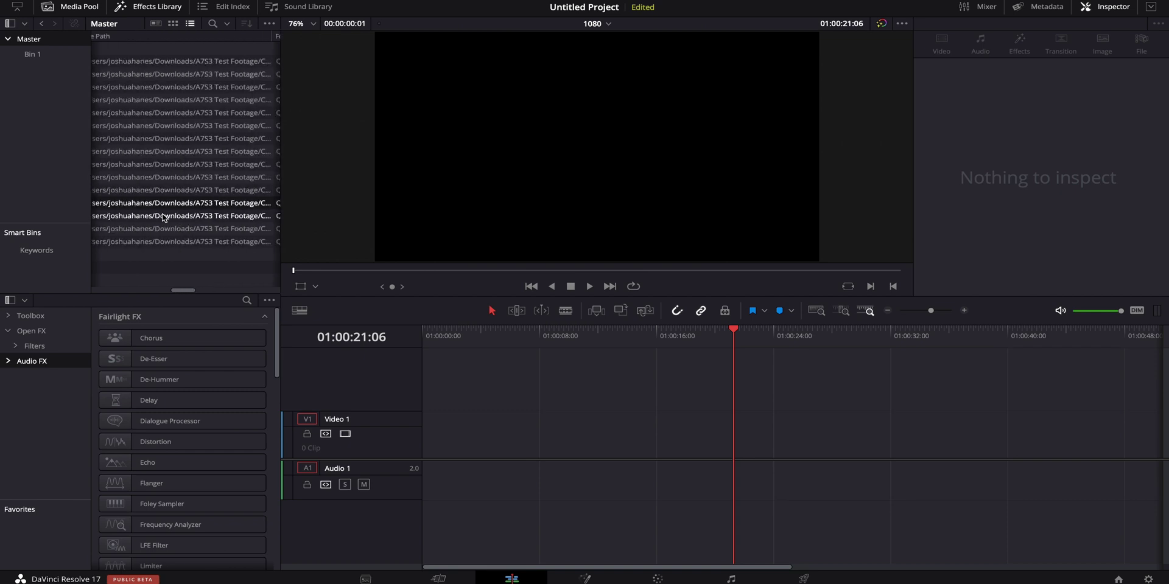
pyautogui.hscroll(10, 164, 217)
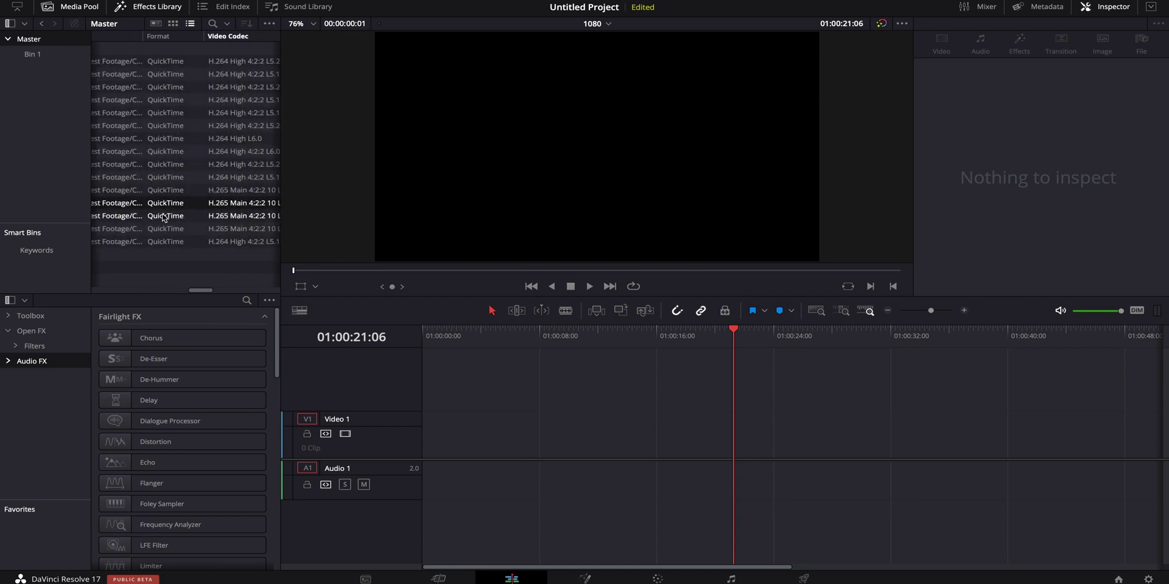
pyautogui.click(163, 216)
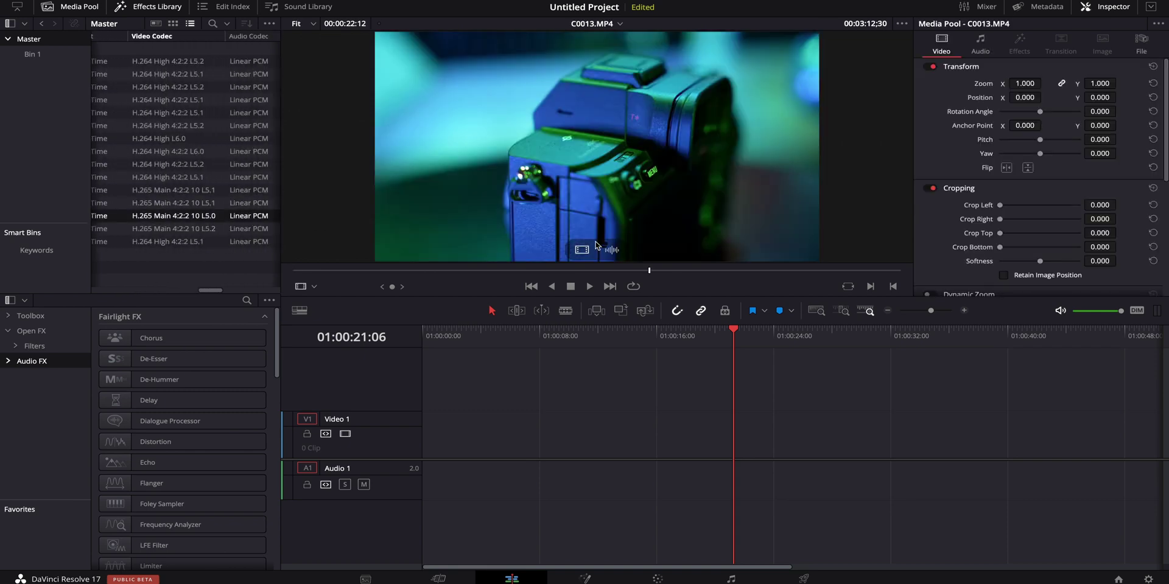
# Step: Place C0013.MP4 about five seconds into the 1080 timeline, turn timeline proxy mode off and return the playhead to before the clip
pyautogui.moveTo(579, 251); pyautogui.dragTo(569, 435)
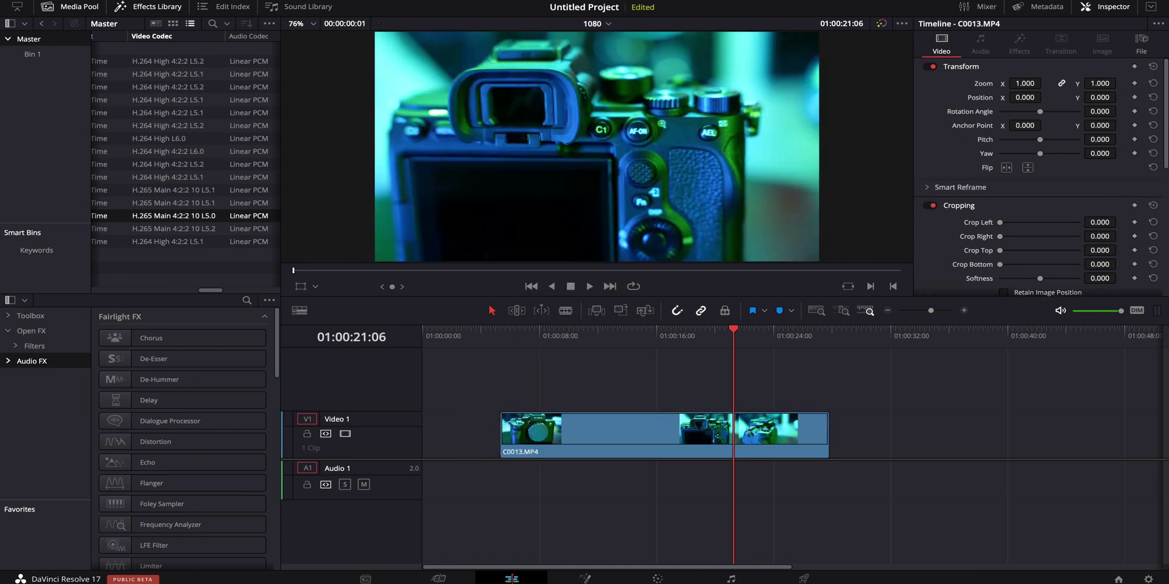
pyautogui.moveTo(469, 37)
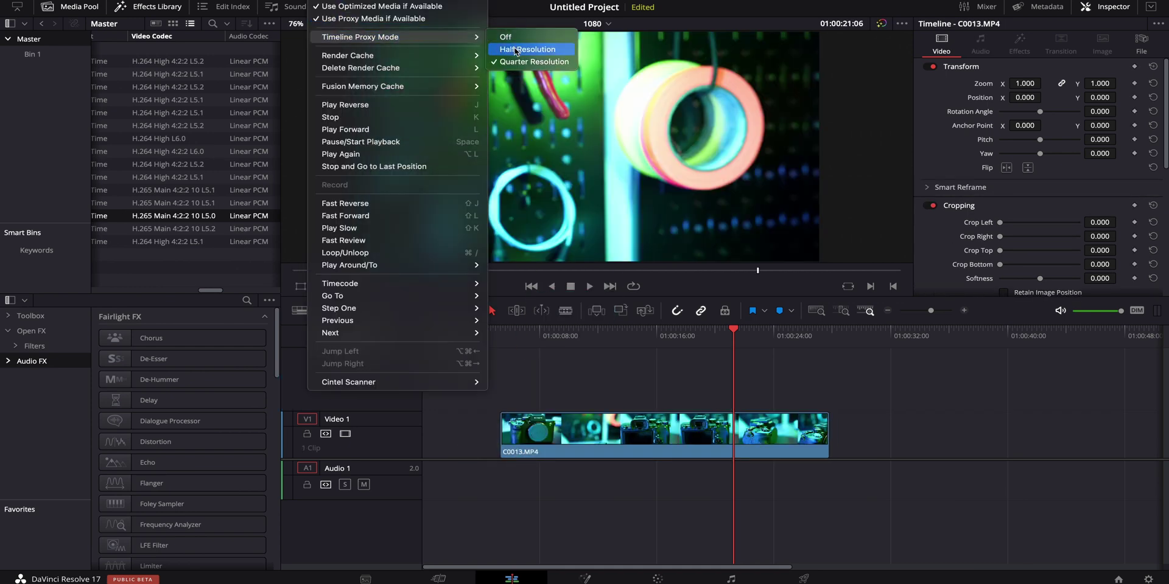
pyautogui.click(513, 39)
pyautogui.click(480, 350)
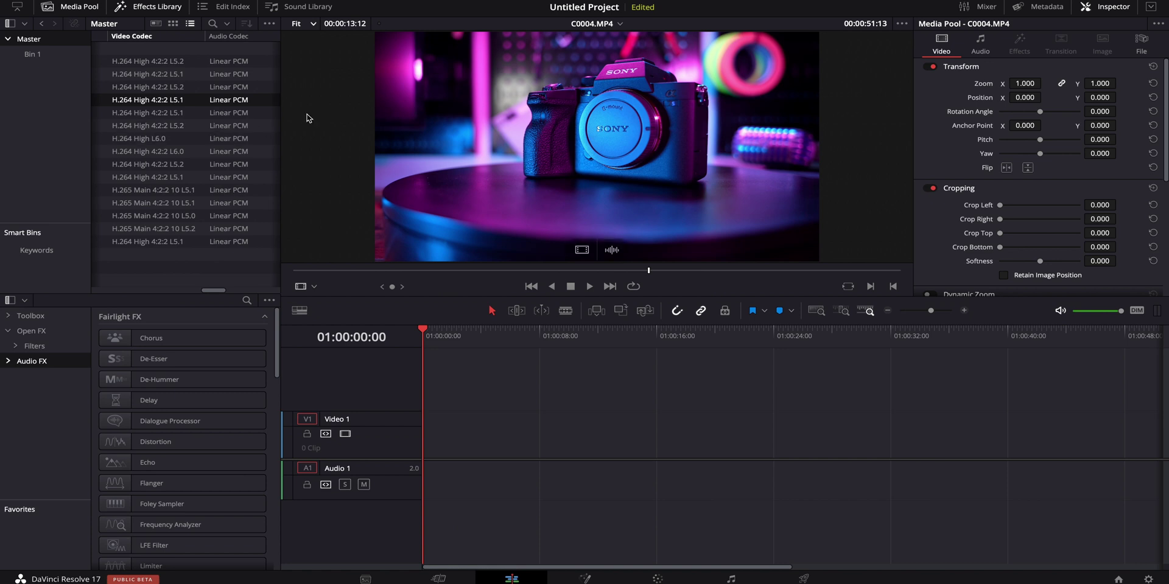
# Step: Place the H.264 4:2:2 L5.1 clip C0004.MP4 near the start of the 4k timeline and turn timeline proxy mode off
pyautogui.moveTo(586, 252); pyautogui.dragTo(471, 440)
pyautogui.click(328, 0)
pyautogui.moveTo(373, 43)
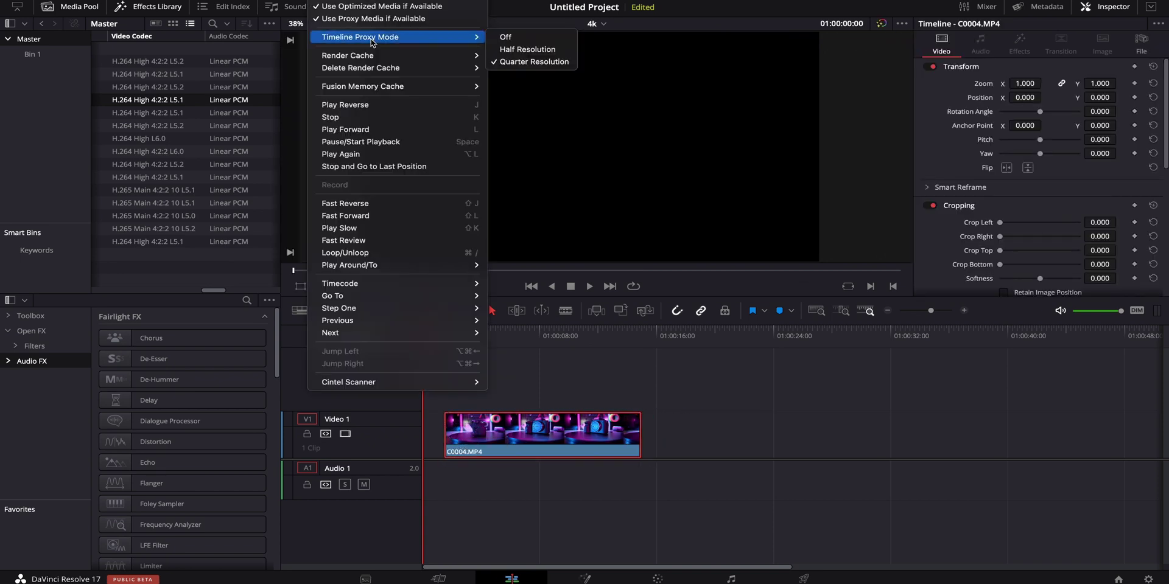
pyautogui.click(507, 38)
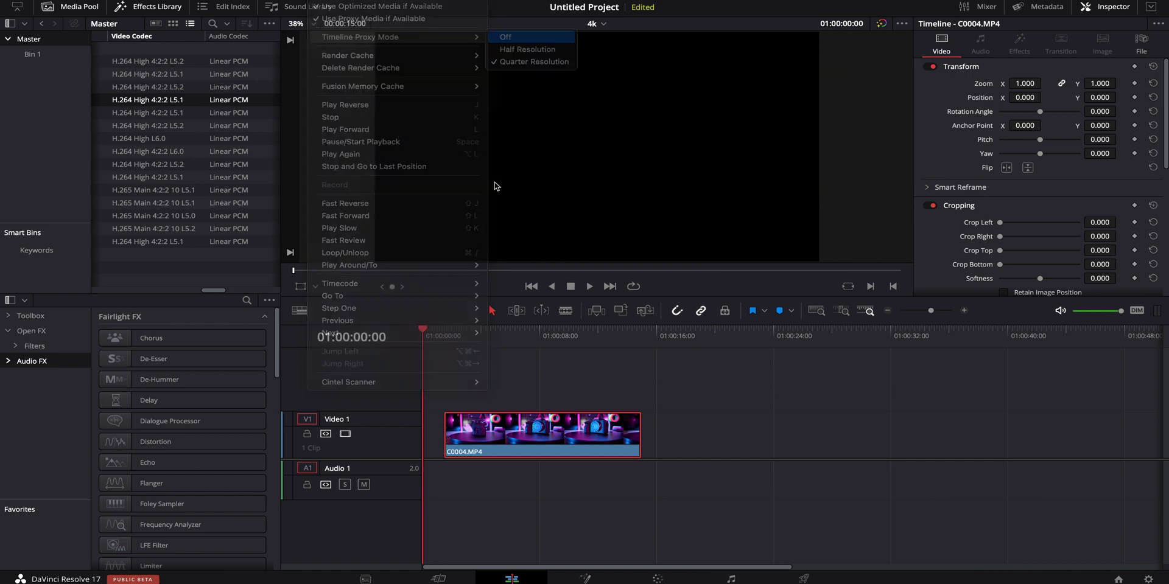
# Step: Play C0004.MP4 on the 4k timeline to check its playback frame rate, and stop playback
pyautogui.click(443, 371)
pyautogui.press('space')
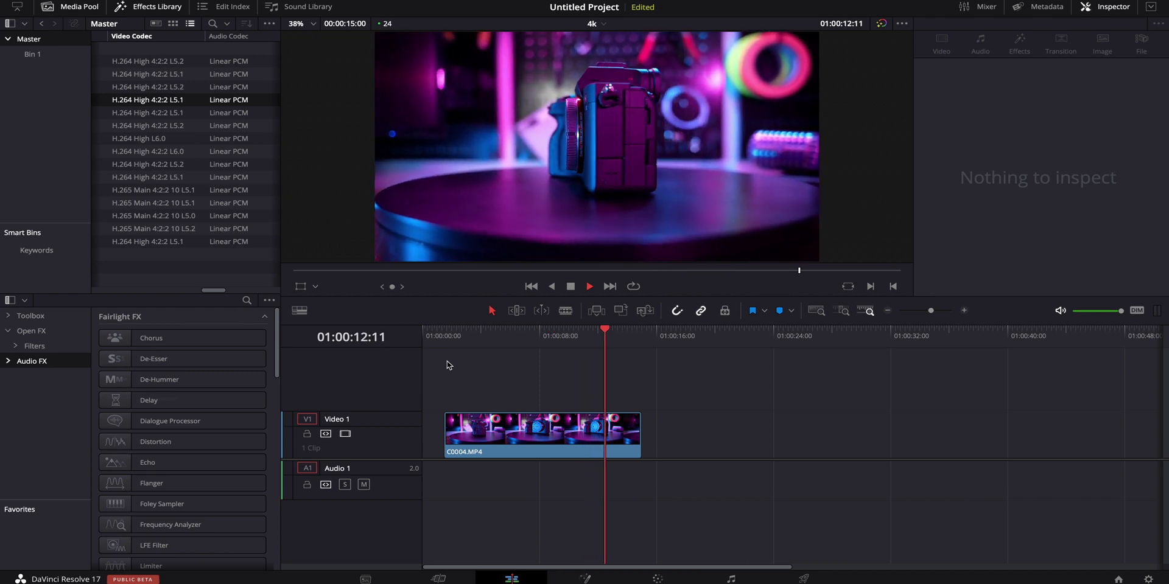
pyautogui.press('space')
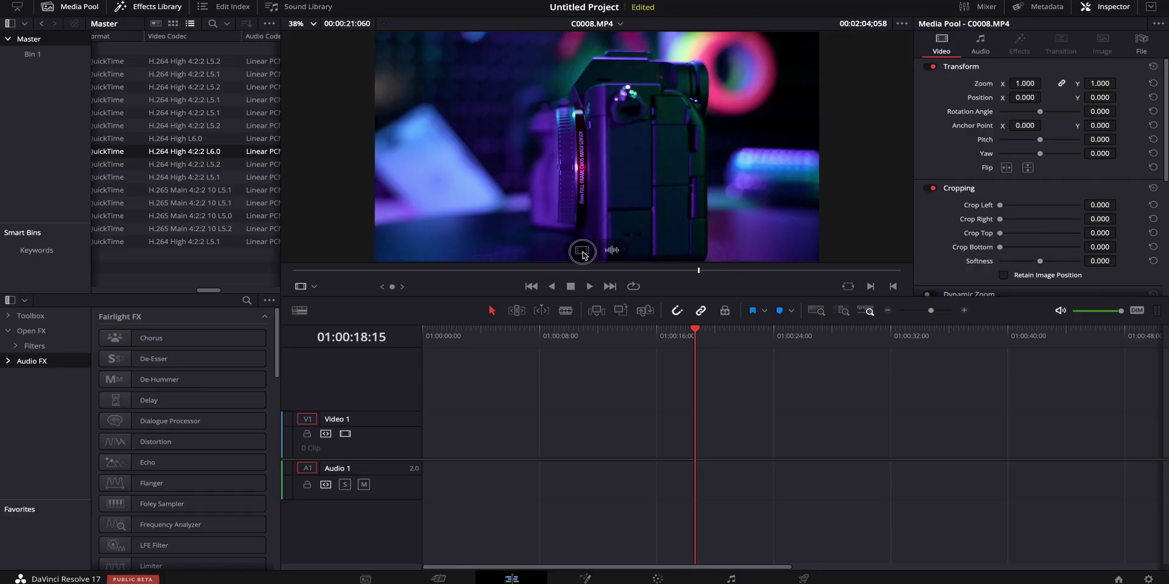
# Step: Place the H.264 4:2:2 L6.0 clip C0008.MP4 near the start of the 4k timeline and play it from the timeline's beginning
pyautogui.moveTo(582, 251); pyautogui.dragTo(448, 433)
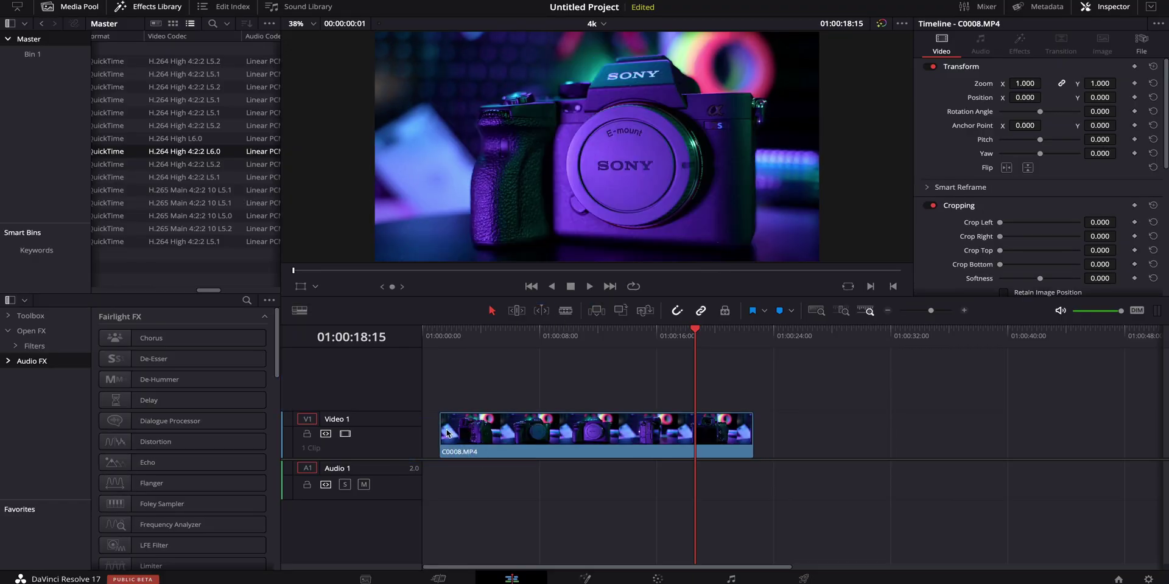
pyautogui.press('Home')
pyautogui.click(528, 375)
pyautogui.press('space')
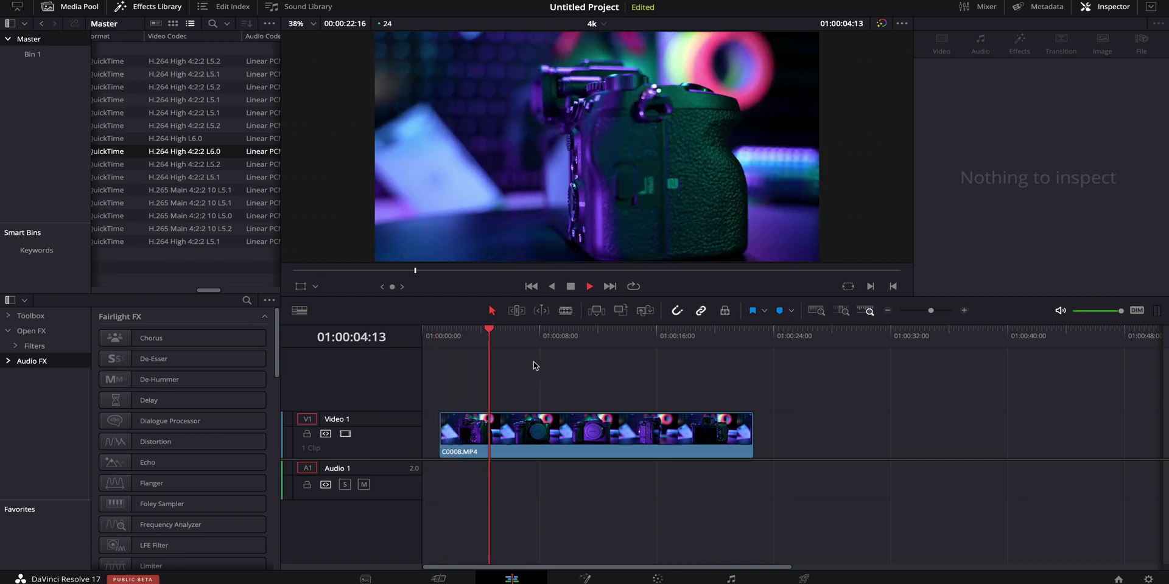
pyautogui.press('space')
# Step: Set the timeline proxy mode to Half Resolution and continue playing C0008.MP4 from the current position
pyautogui.click(341, 1)
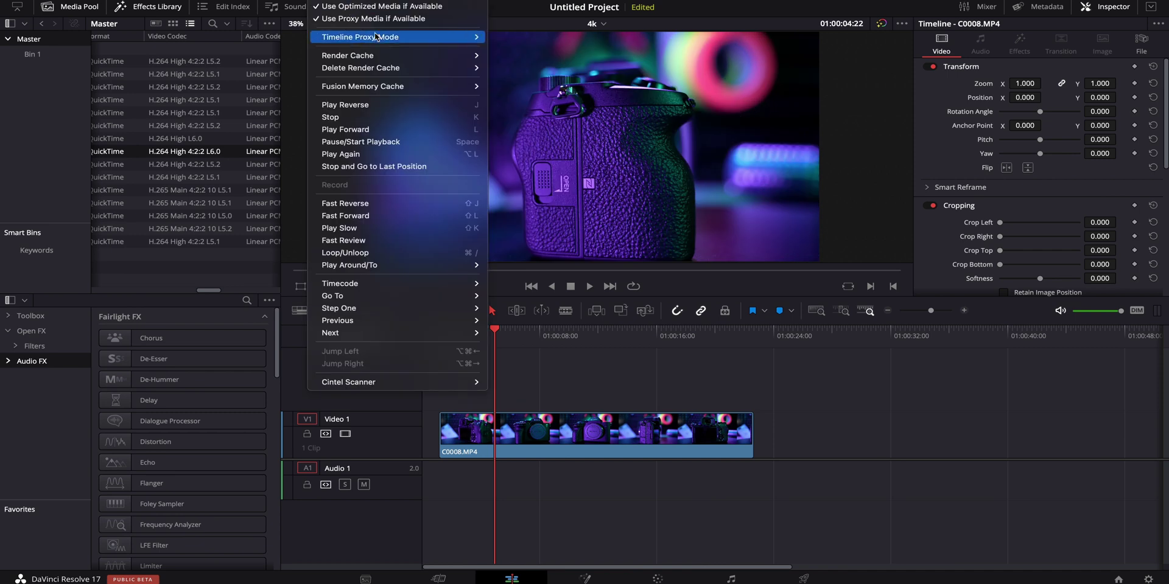
pyautogui.moveTo(376, 37)
pyautogui.click(517, 48)
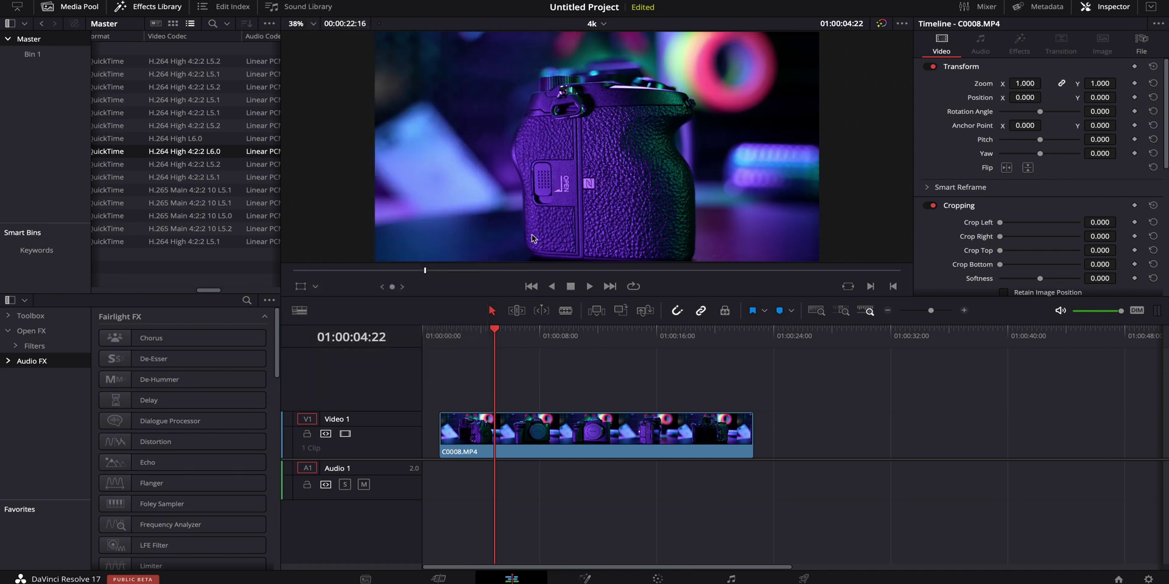
pyautogui.press('space')
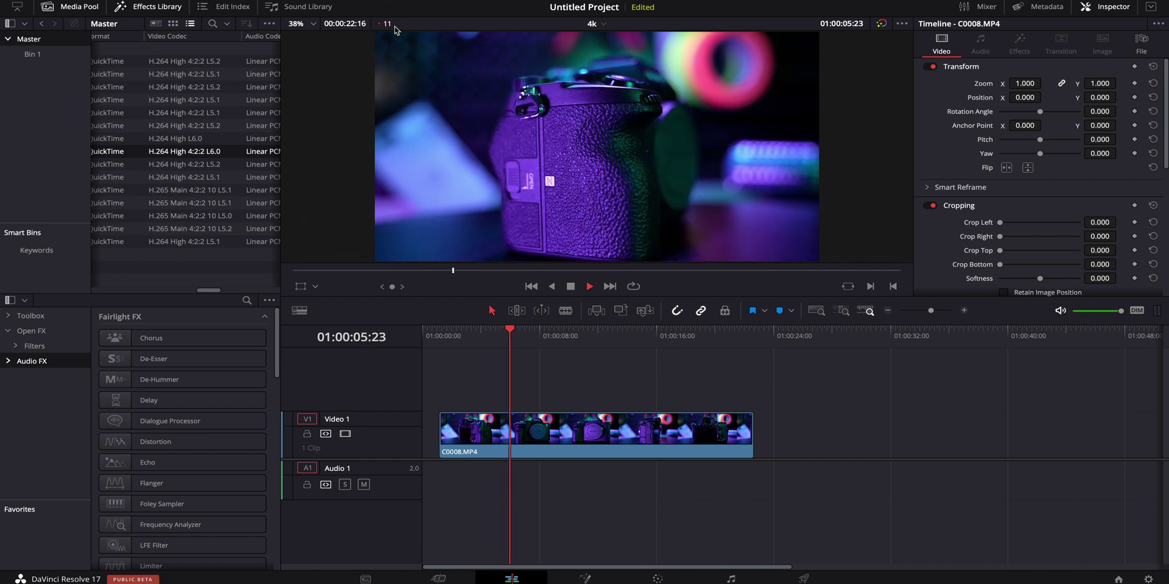
# Step: Set the timeline proxy mode to Quarter Resolution and play C0008.MP4 again from just before its start
pyautogui.click(332, 1)
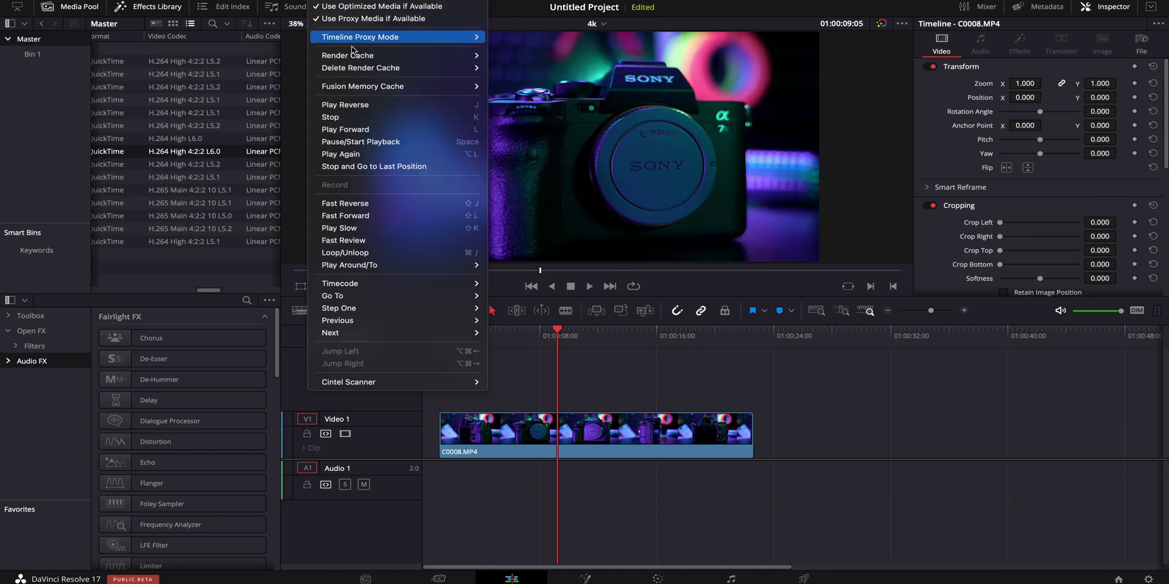
pyautogui.moveTo(360, 36)
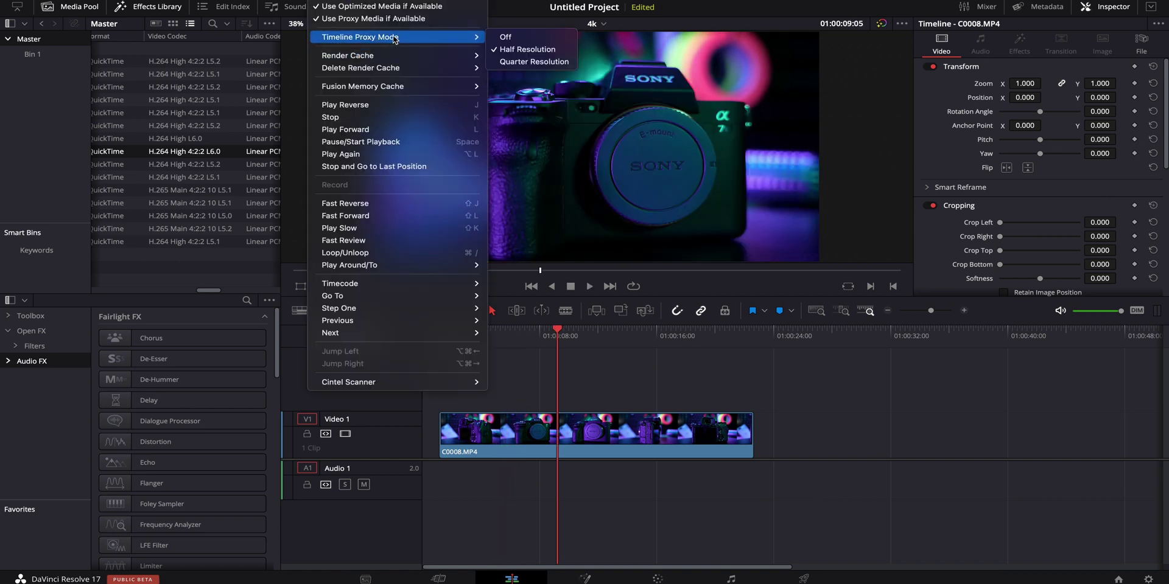
pyautogui.click(515, 61)
pyautogui.click(434, 339)
pyautogui.press('space')
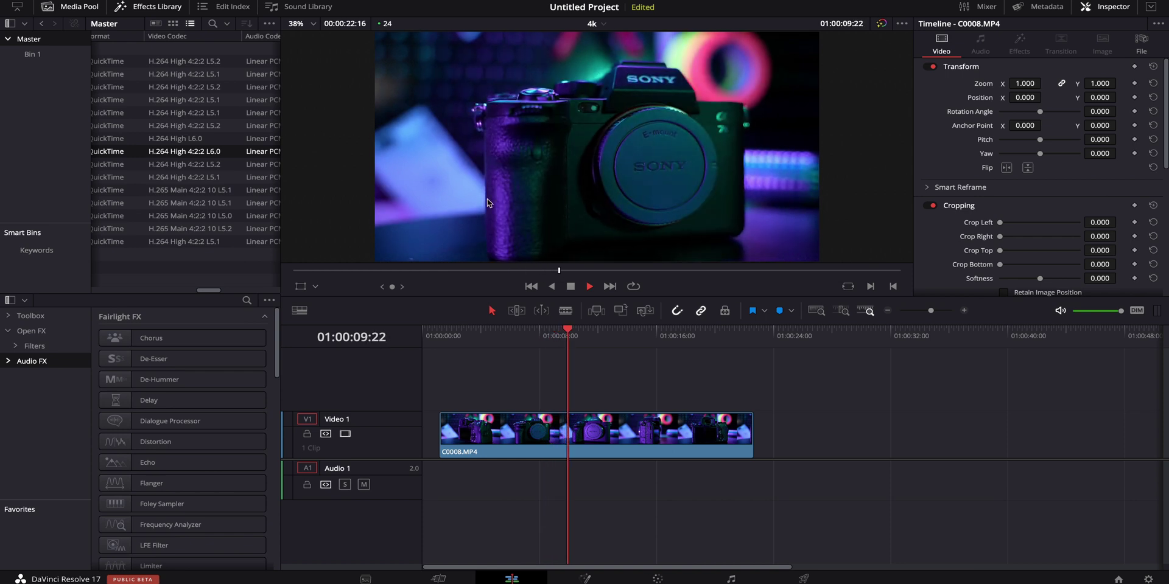
pyautogui.press('space')
# Step: Replace C0008.MP4 on the 4k timeline with the H.265 4:2:2 10 L5.0 clip C0013.MP4, placed near the start
pyautogui.press('Delete')
pyautogui.doubleClick(188, 217)
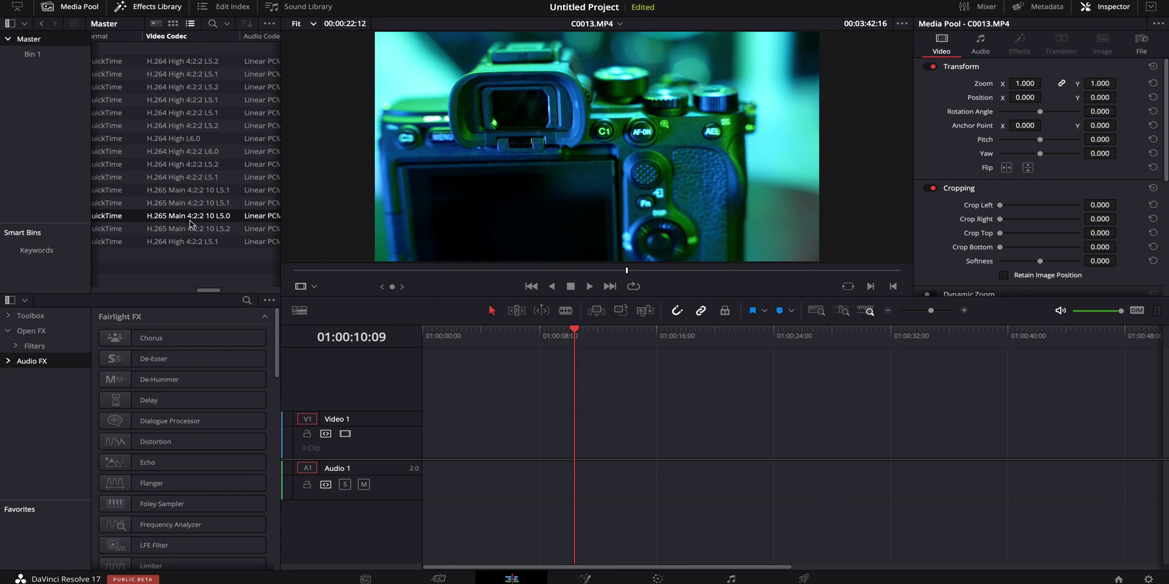
pyautogui.moveTo(587, 254)
pyautogui.moveTo(588, 254); pyautogui.dragTo(457, 429)
# Step: Play C0013.MP4 from the beginning of the 4k timeline to check its frame rate, and stop playback
pyautogui.click(434, 338)
pyautogui.press('Home')
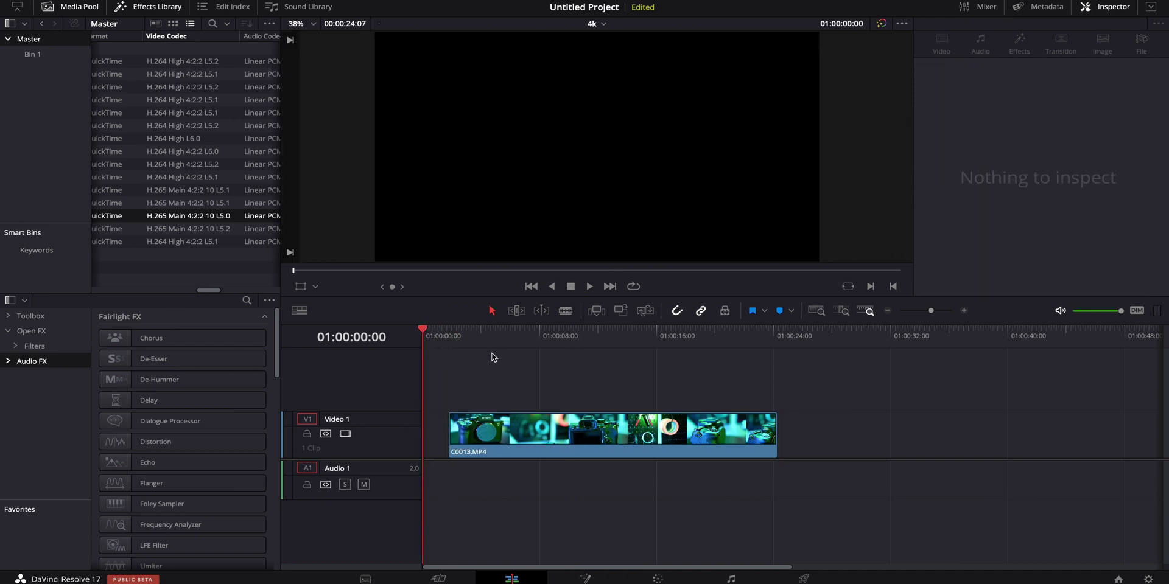
pyautogui.press('space')
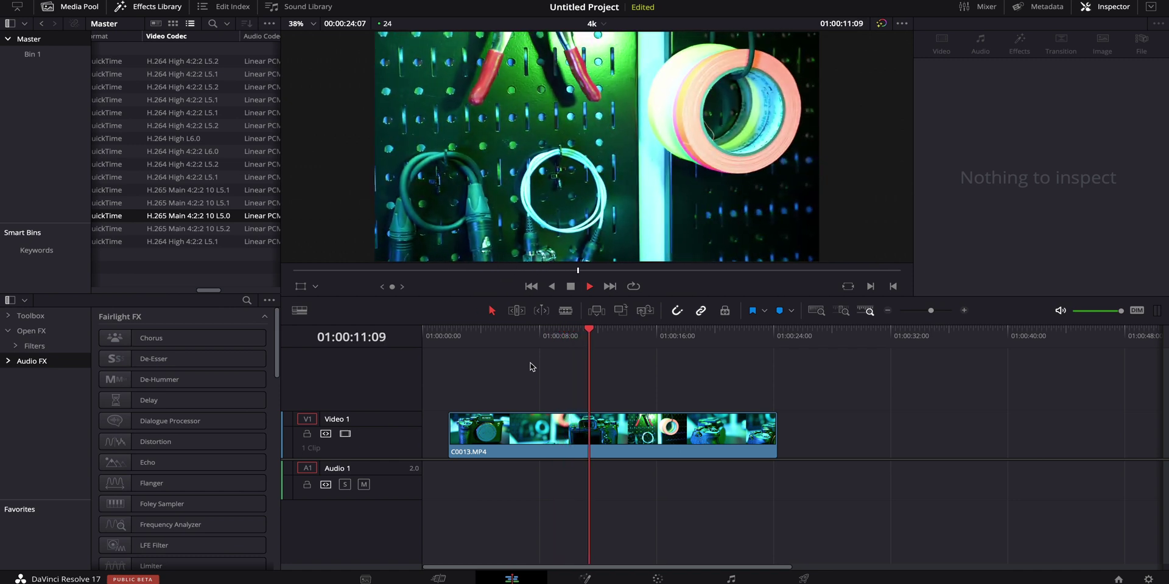
pyautogui.press('space')
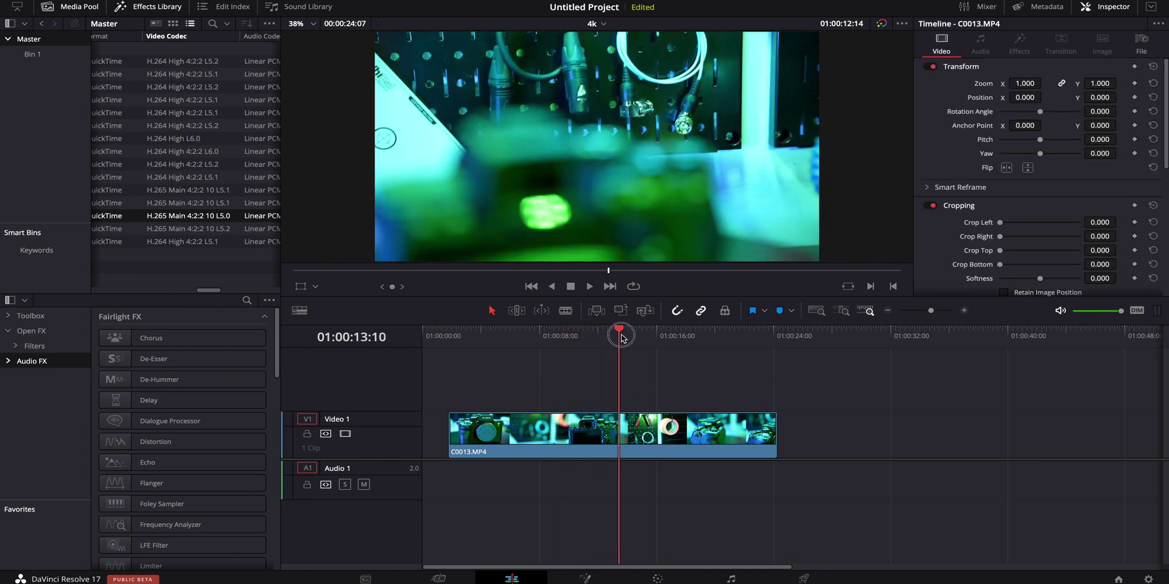
# Step: Scrub the playhead through C0013.MP4 back to 01:00:12:11 and delete the clip from the timeline
pyautogui.moveTo(668, 336); pyautogui.dragTo(604, 339)
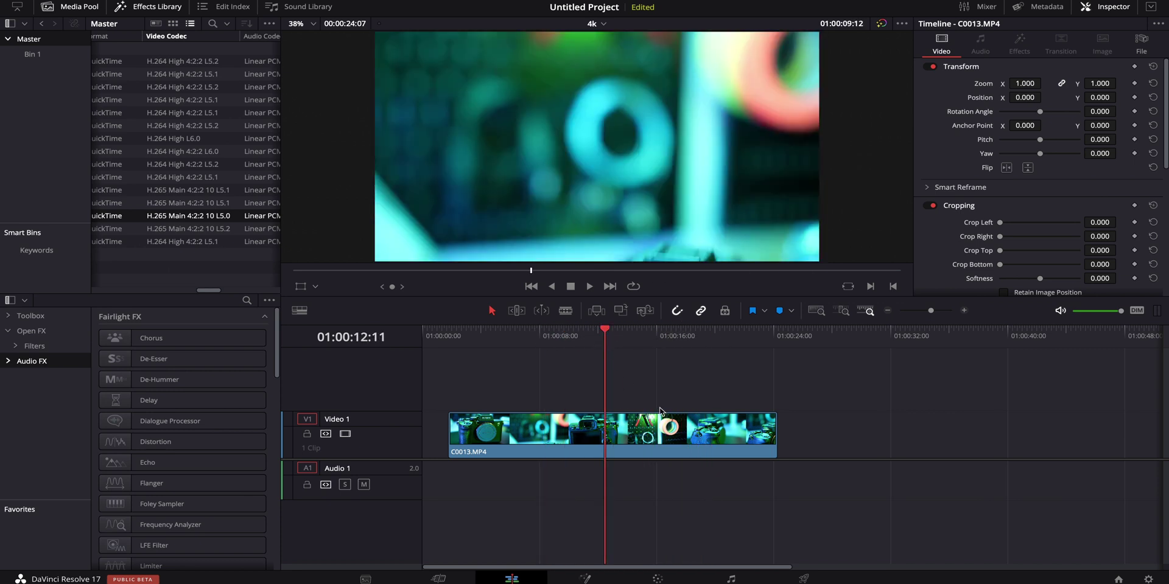
pyautogui.click(668, 426)
pyautogui.press('Delete')
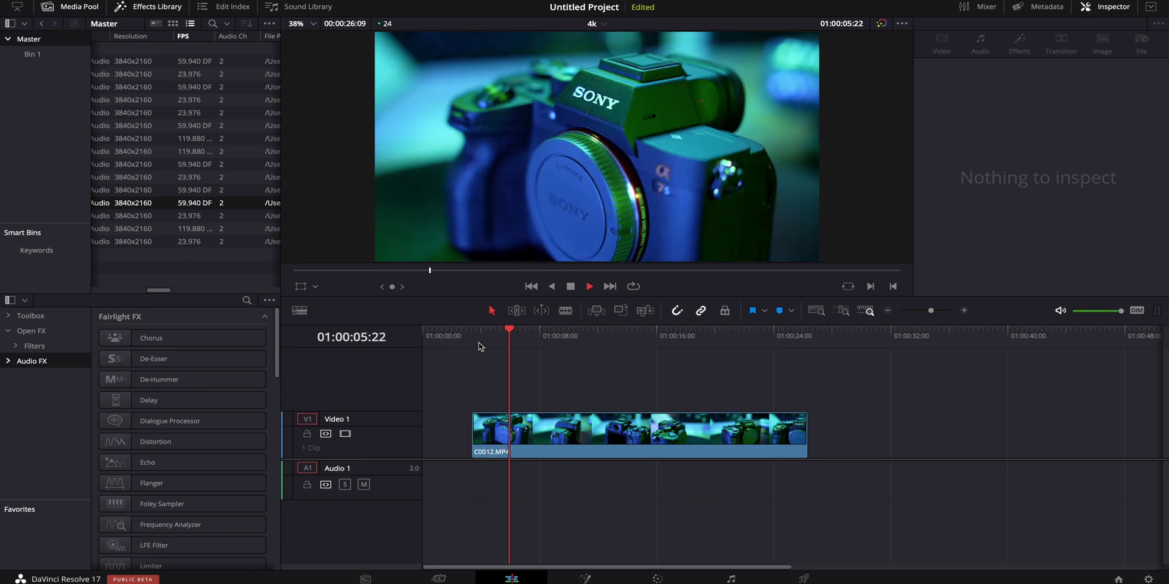
# Step: Stop C0012.MP4, set the timeline proxy mode to Quarter Resolution and replay the clip from just before its start
pyautogui.press('space')
pyautogui.click(329, 1)
pyautogui.moveTo(390, 53)
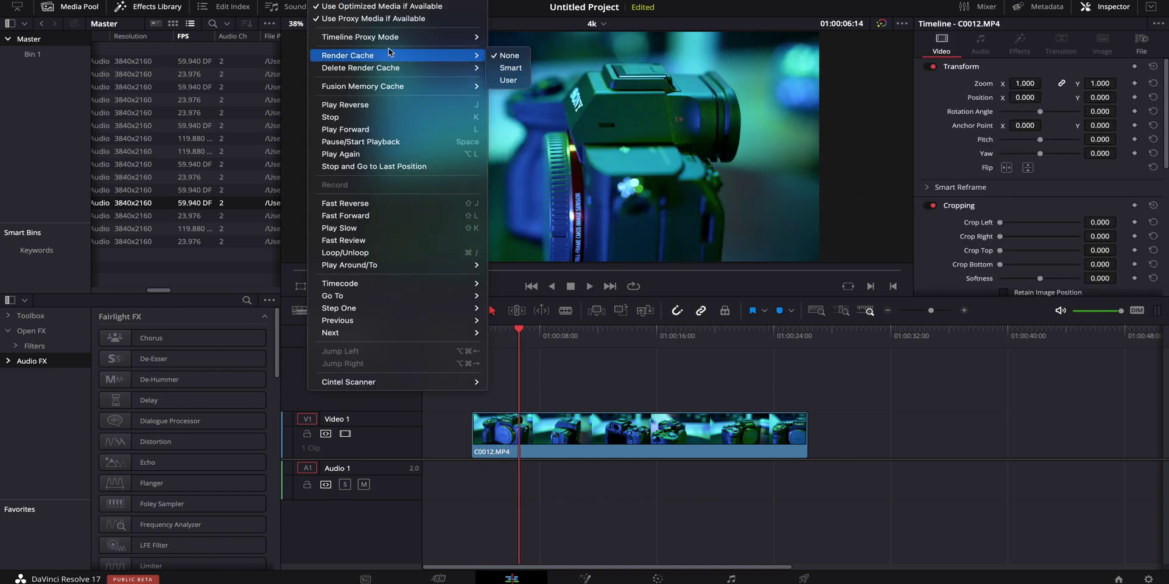
pyautogui.click(510, 61)
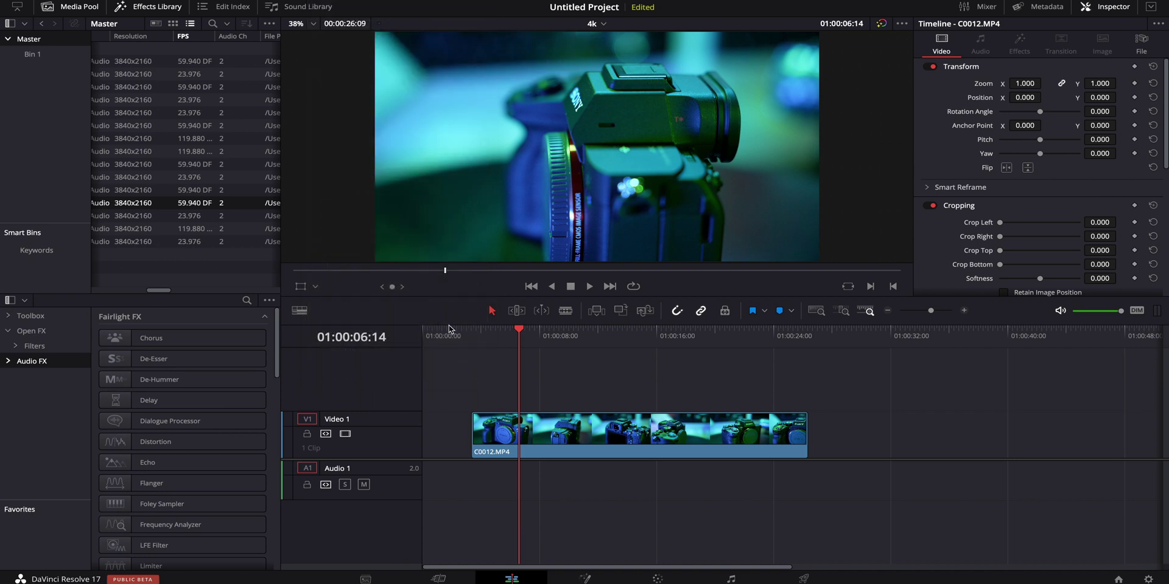
pyautogui.click(454, 333)
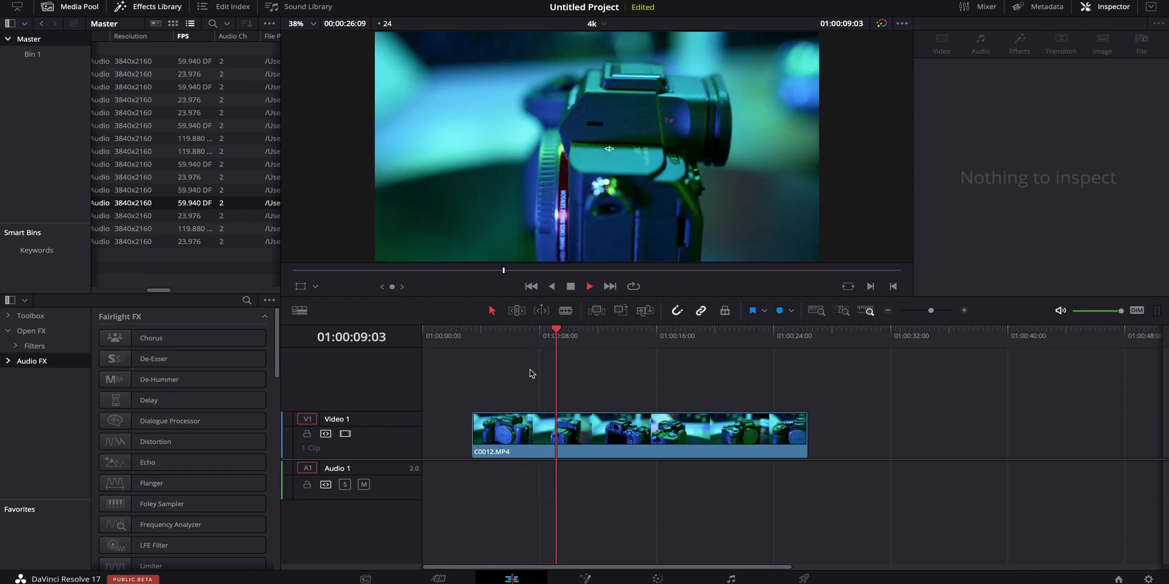
# Step: Replace C0012.MP4 on the 4k timeline with the 119.88 fps clip C0014.MP4
pyautogui.click(588, 426)
pyautogui.press('Delete')
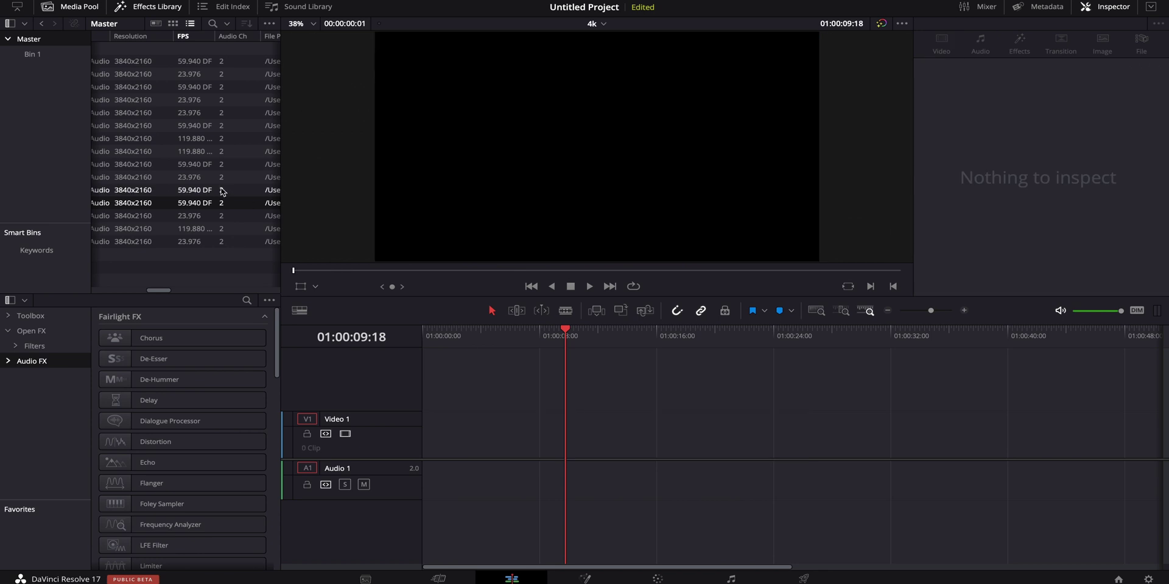
pyautogui.click(189, 230)
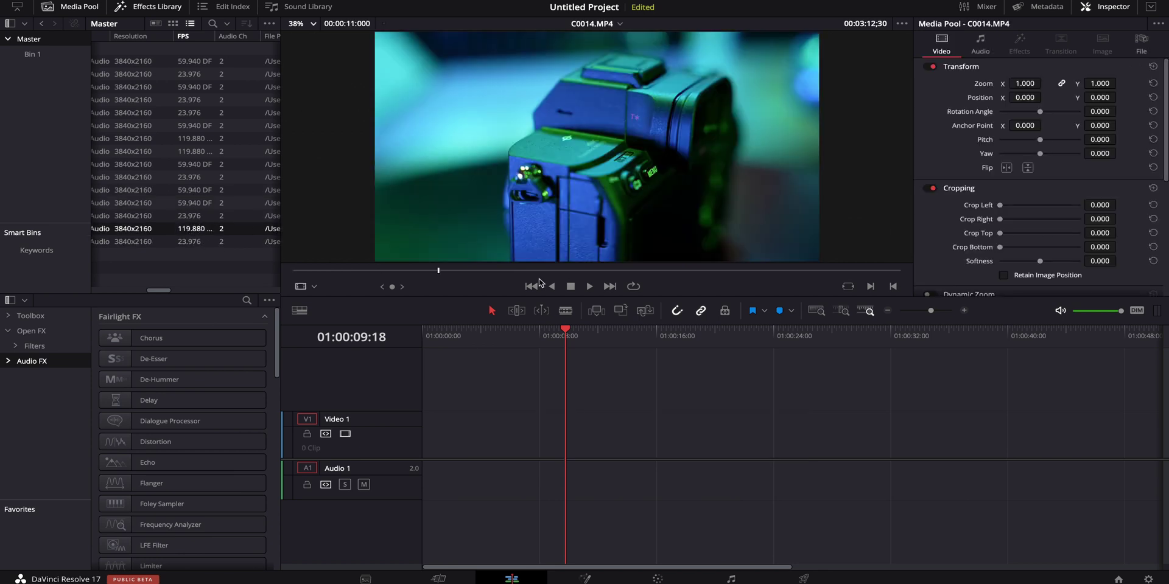
pyautogui.moveTo(578, 246); pyautogui.dragTo(588, 432)
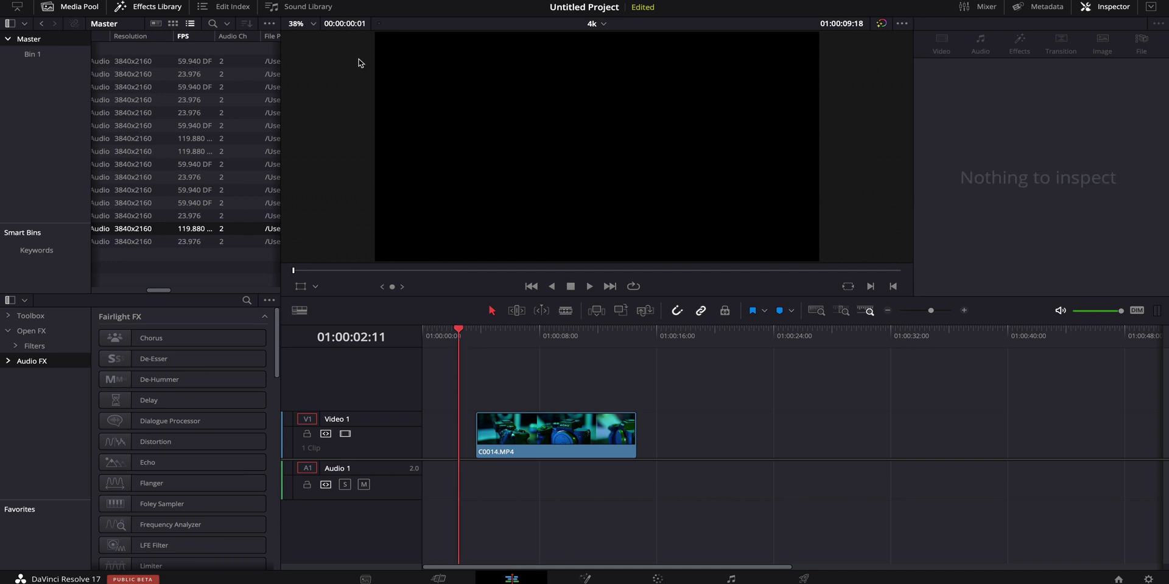
# Step: Play C0014.MP4 from 01:00:02:11 to check its frame rate and delete it from the timeline
pyautogui.press('space')
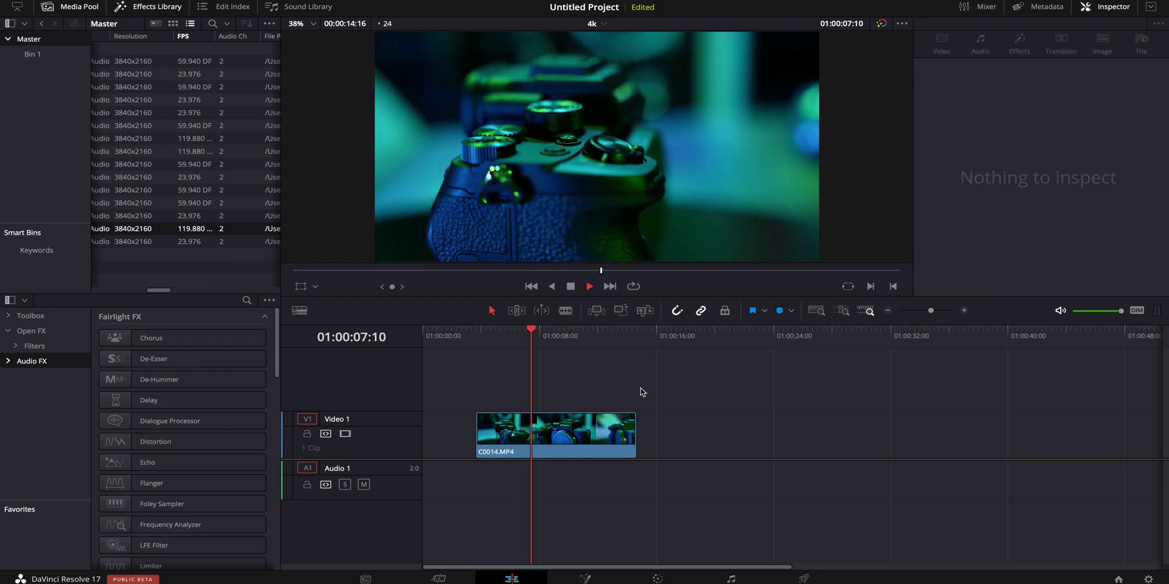
pyautogui.press('space')
pyautogui.click(608, 426)
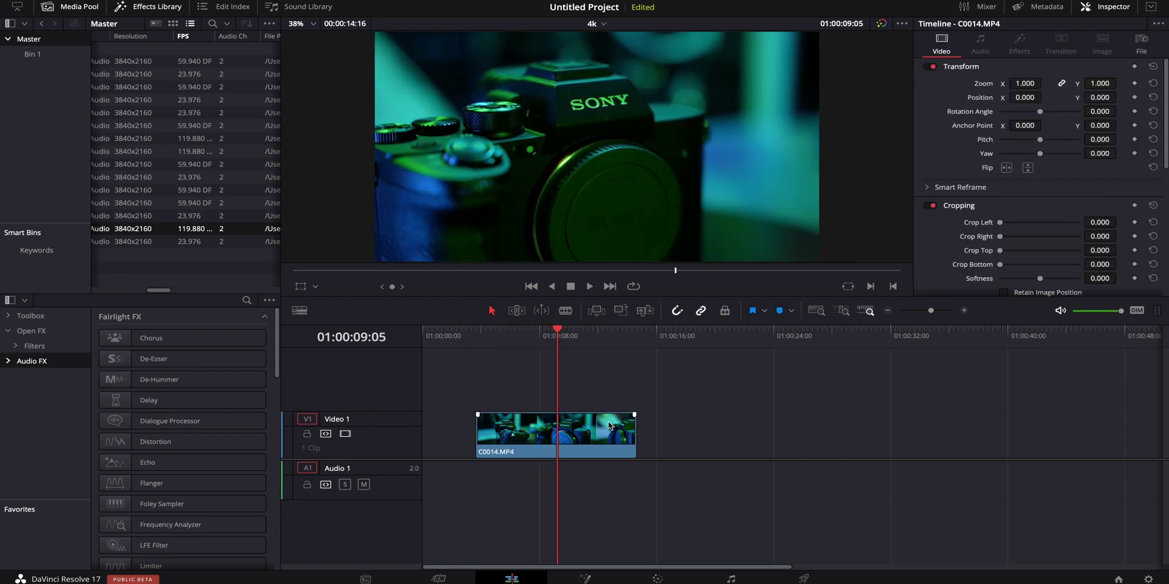
pyautogui.press('Delete')
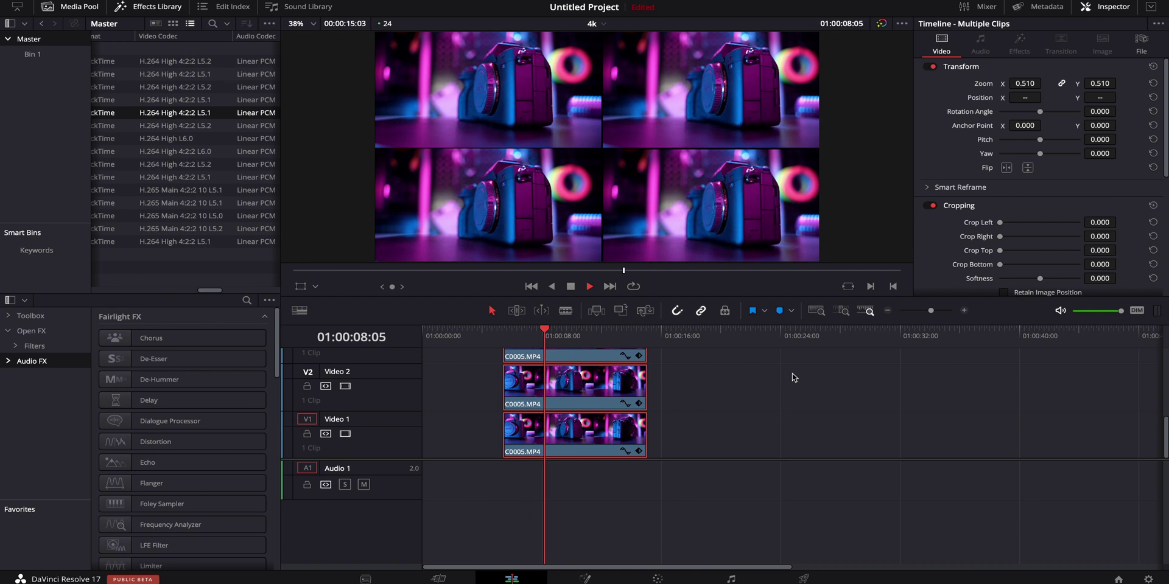
# Step: Turn the timeline proxy mode off and play the four-way grid of stacked C0005.MP4 clips from before its start
pyautogui.press('space')
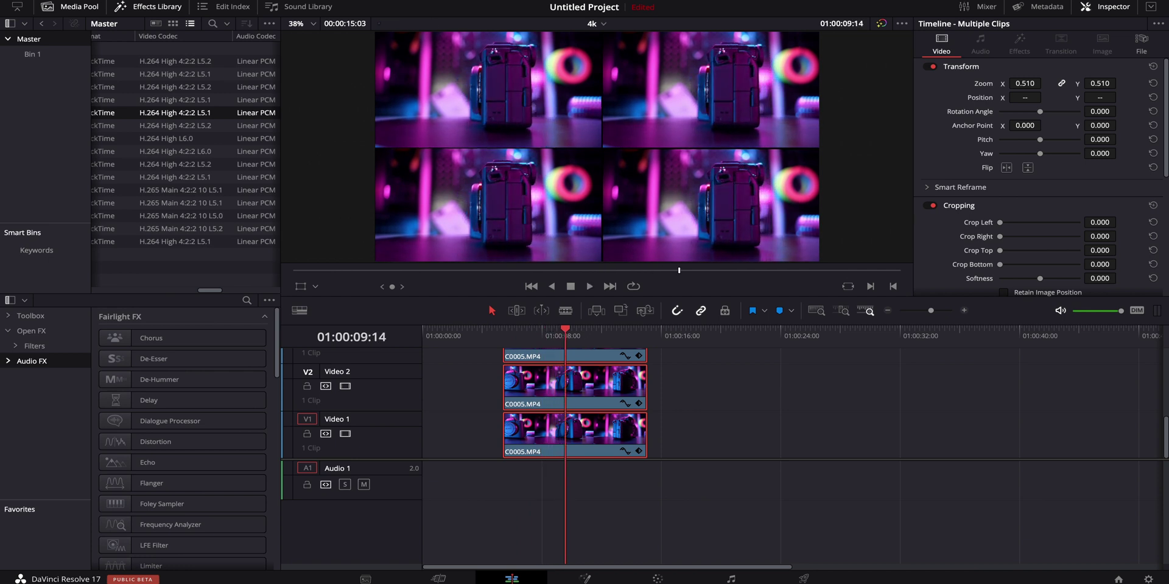
pyautogui.click(328, 0)
pyautogui.moveTo(393, 41)
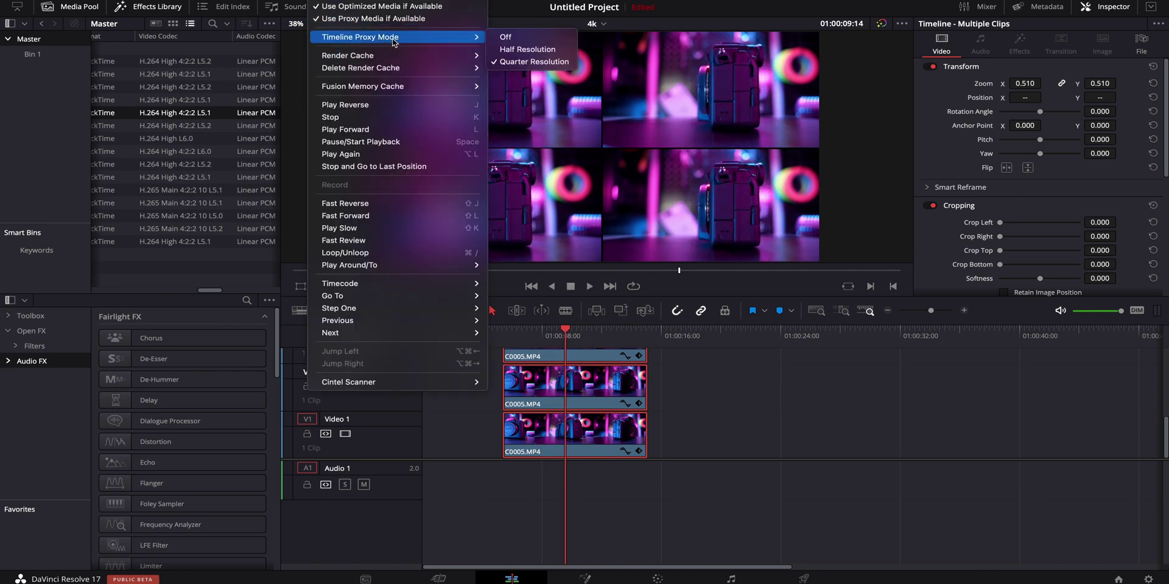
pyautogui.click(504, 38)
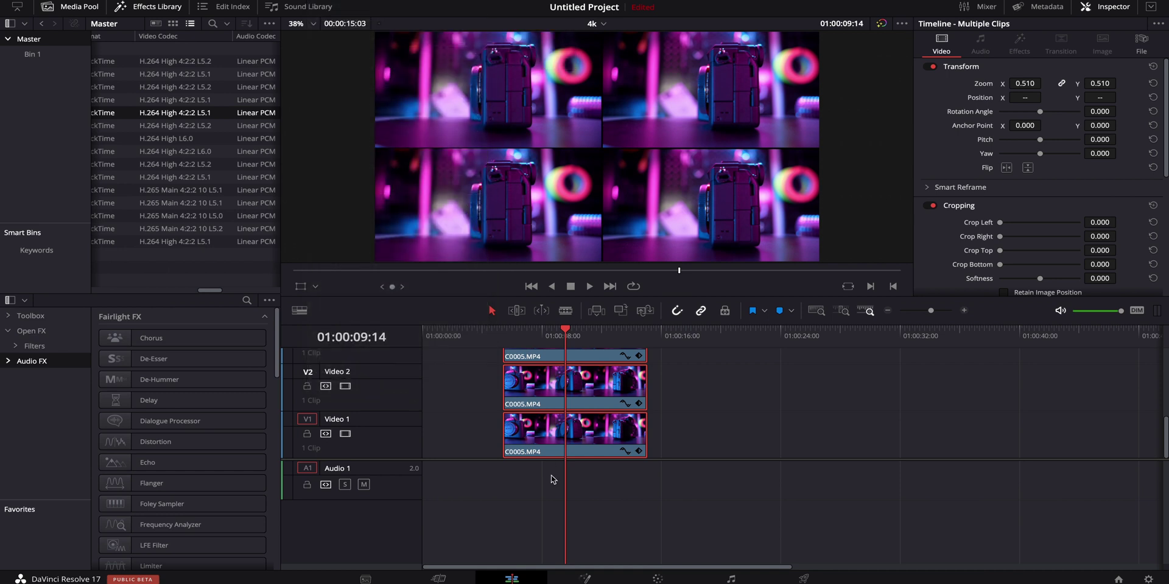
pyautogui.click(488, 336)
pyautogui.click(700, 387)
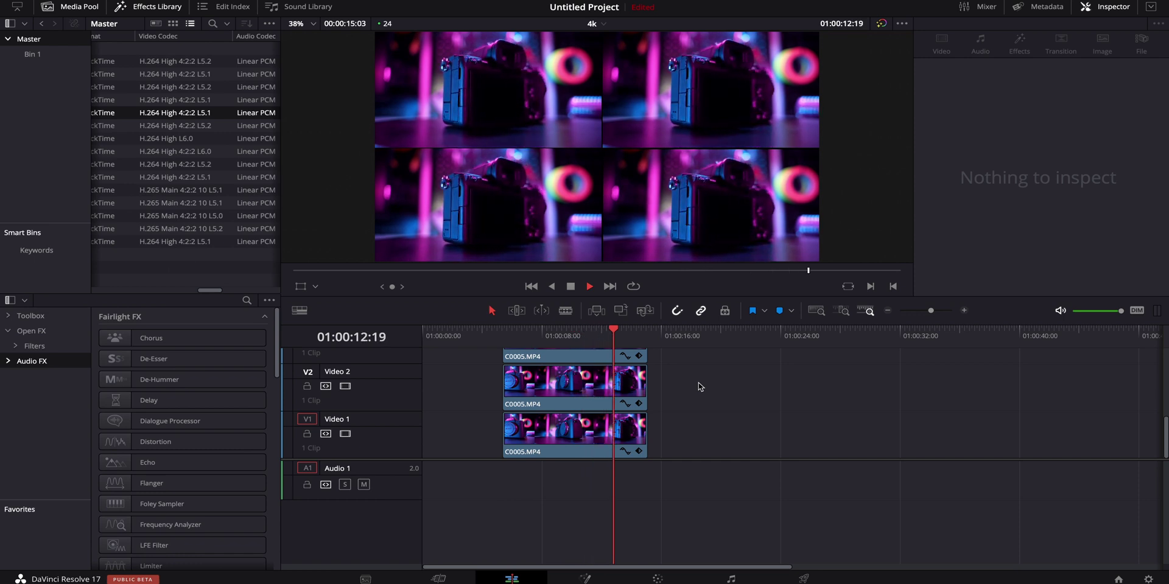
pyautogui.press('space')
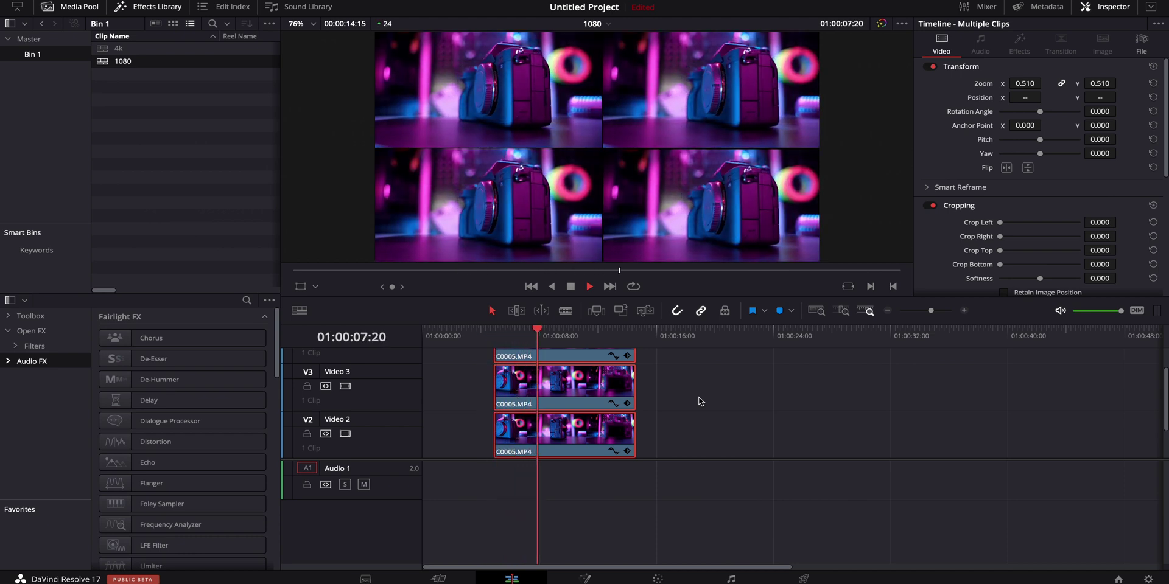
# Step: Check the timeline proxy mode setting and resume playback of the four-way C0005.MP4 grid to judge its smoothness
pyautogui.click(332, 1)
pyautogui.moveTo(393, 44)
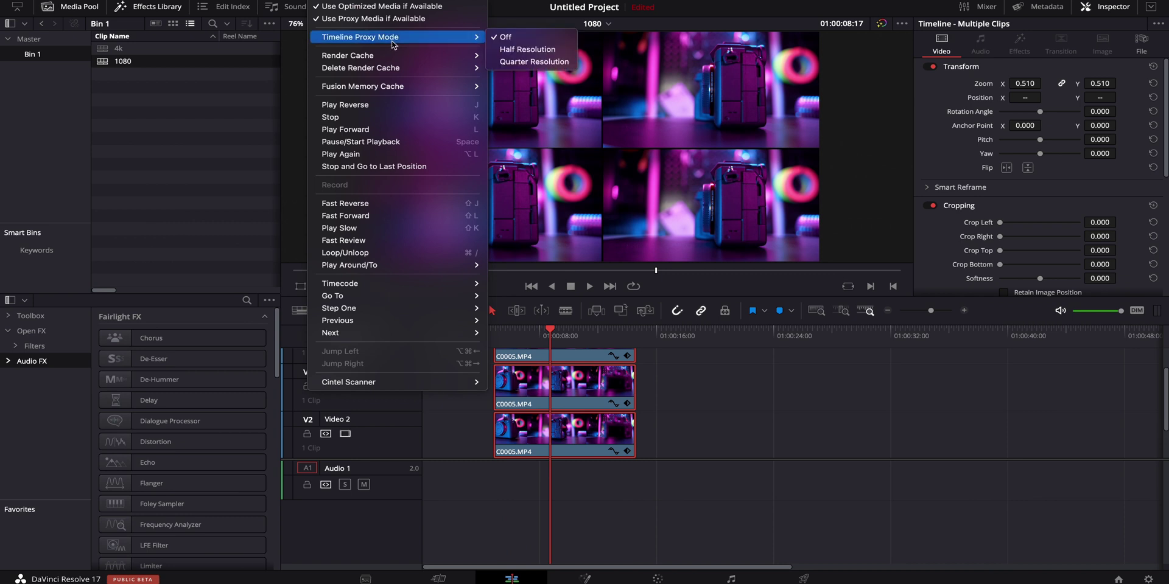
pyautogui.click(691, 365)
pyautogui.press('space')
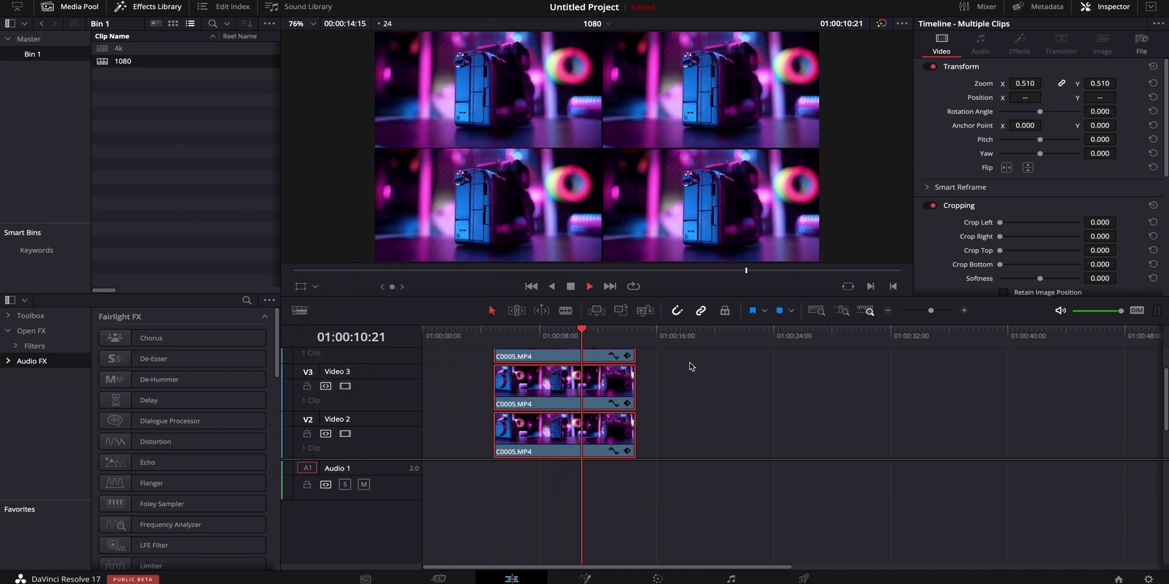
pyautogui.press('space')
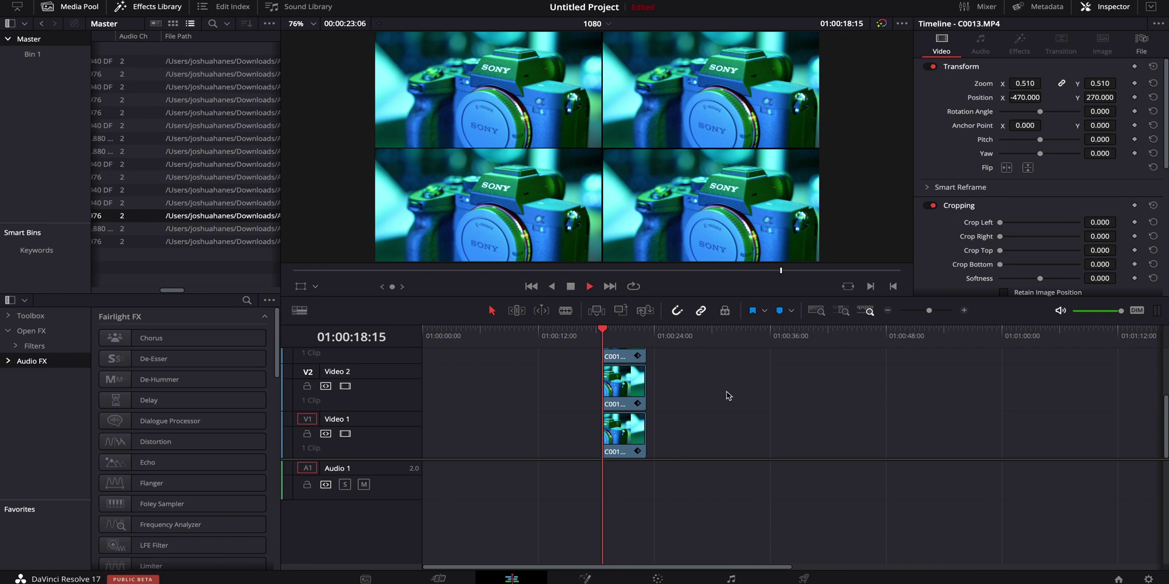
# Step: Play the four-way grid of stacked C0013.MP4 clips on the 1080 timeline and replay it from before its start
pyautogui.press('space')
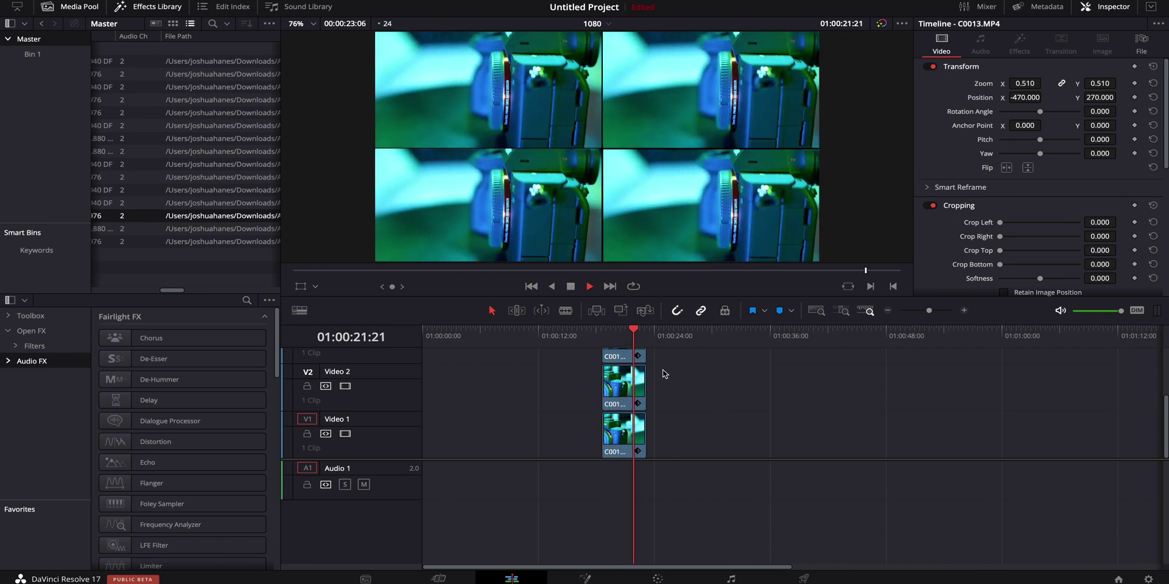
pyautogui.click(583, 331)
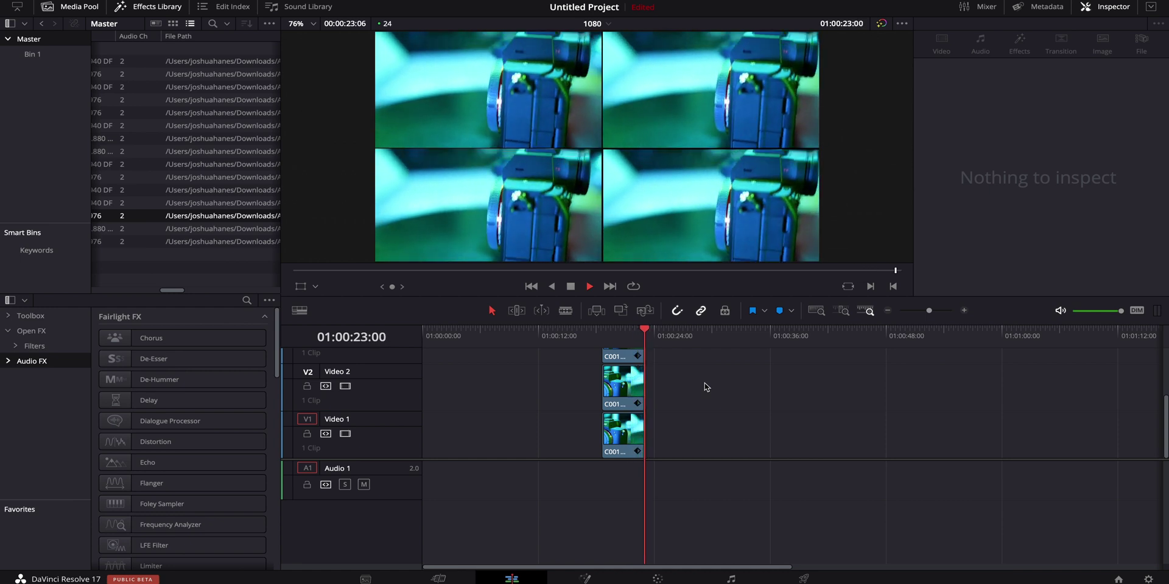
pyautogui.press('space')
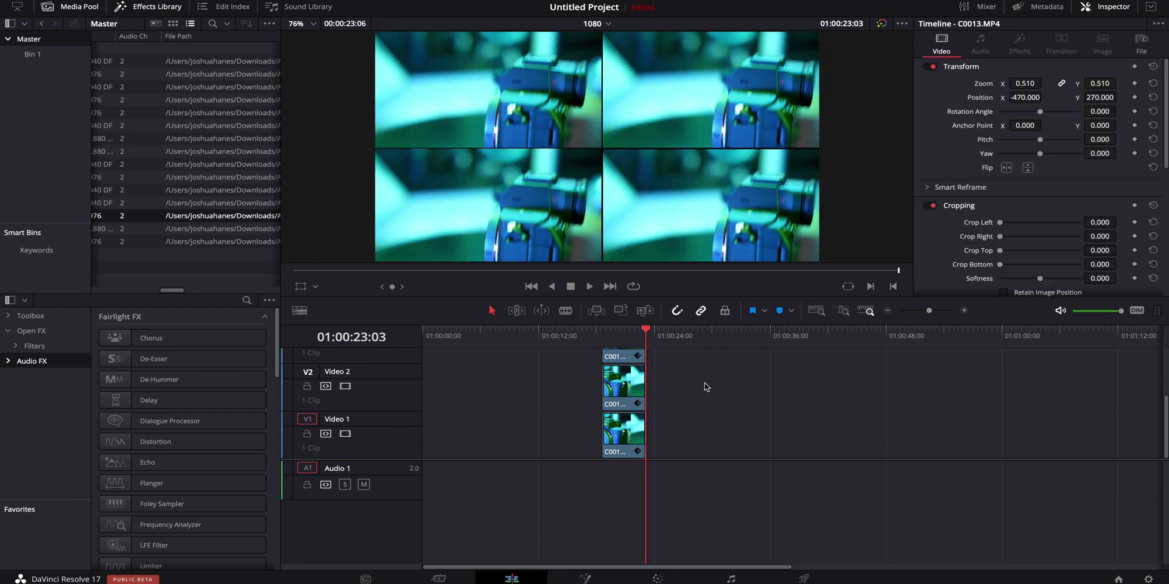